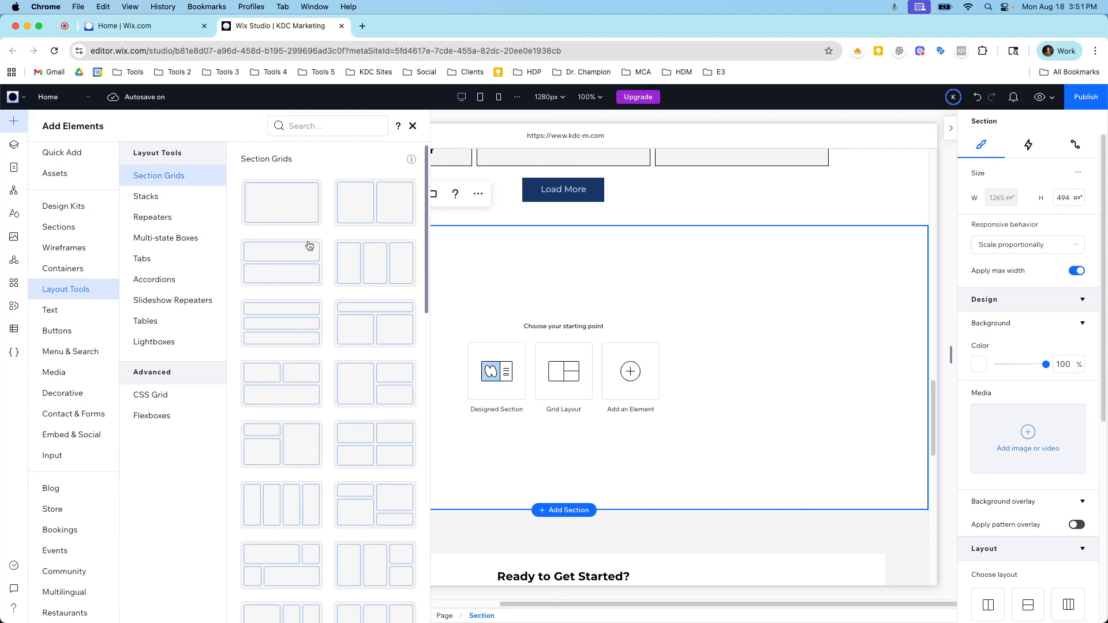
Apply the three-column section grid to the blank section above the Ready to Get Started form.
{"action": "scroll", "coordinate": [371, 240], "scroll_direction": "down", "scroll_amount": 2}
{"action": "scroll", "coordinate": [373, 276], "scroll_direction": "up", "scroll_amount": 2}
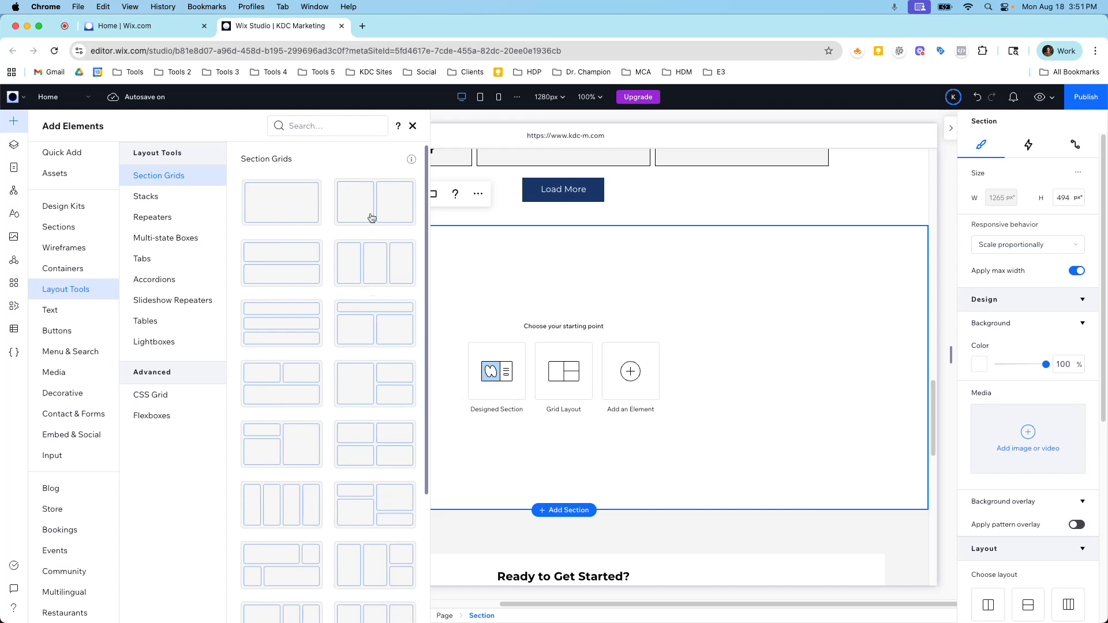
{"action": "scroll", "coordinate": [362, 268], "scroll_direction": "down", "scroll_amount": 1}
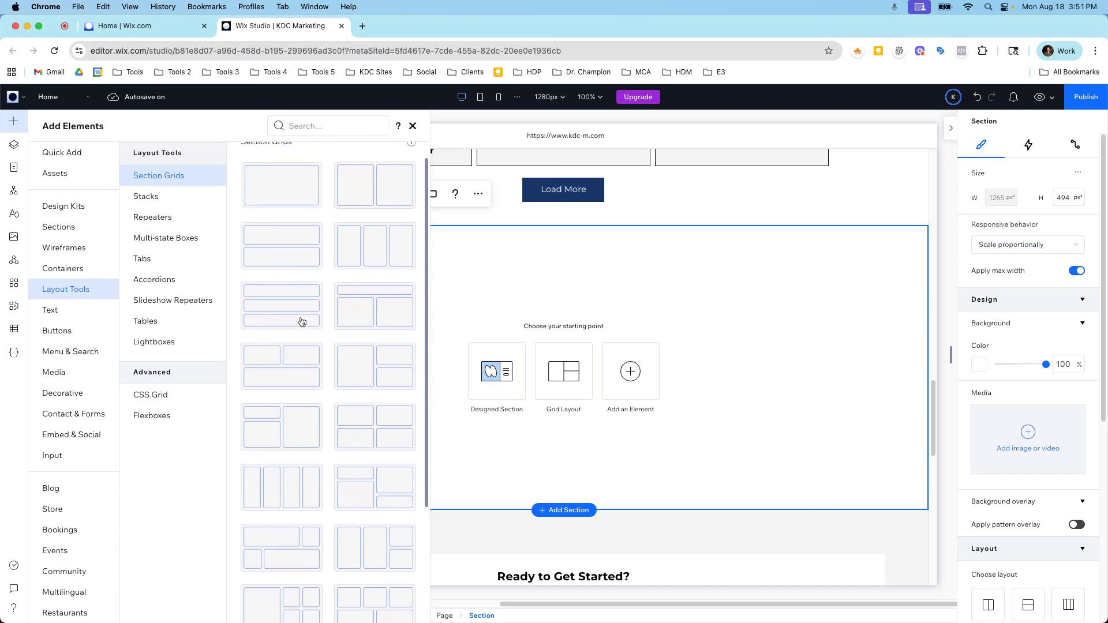
{"action": "scroll", "coordinate": [301, 322], "scroll_direction": "down", "scroll_amount": 2}
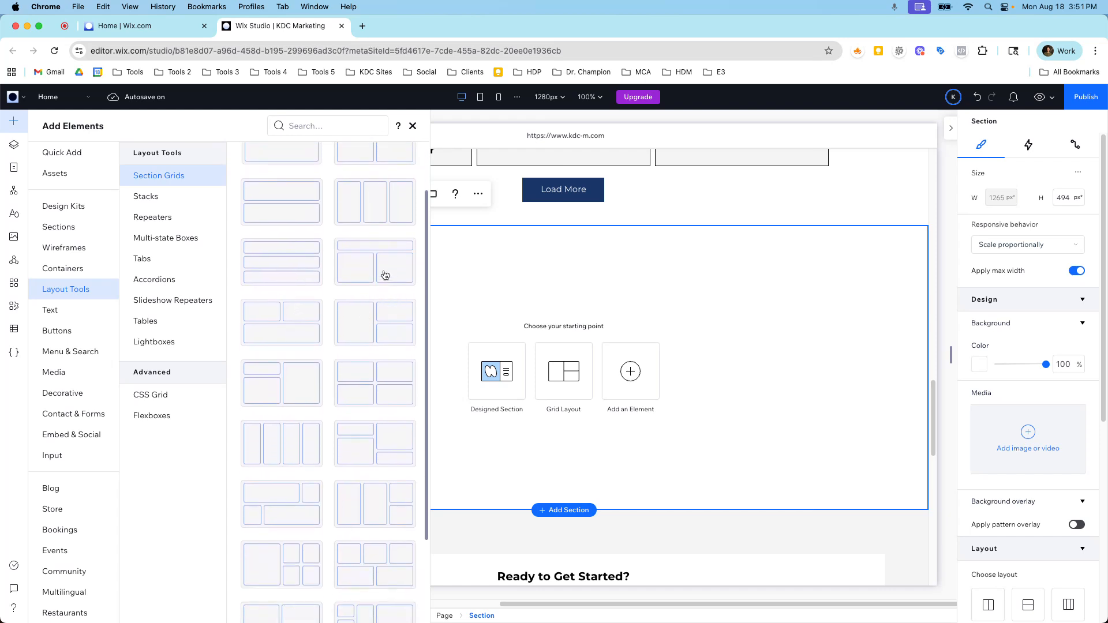
{"action": "scroll", "coordinate": [372, 310], "scroll_direction": "down", "scroll_amount": 5}
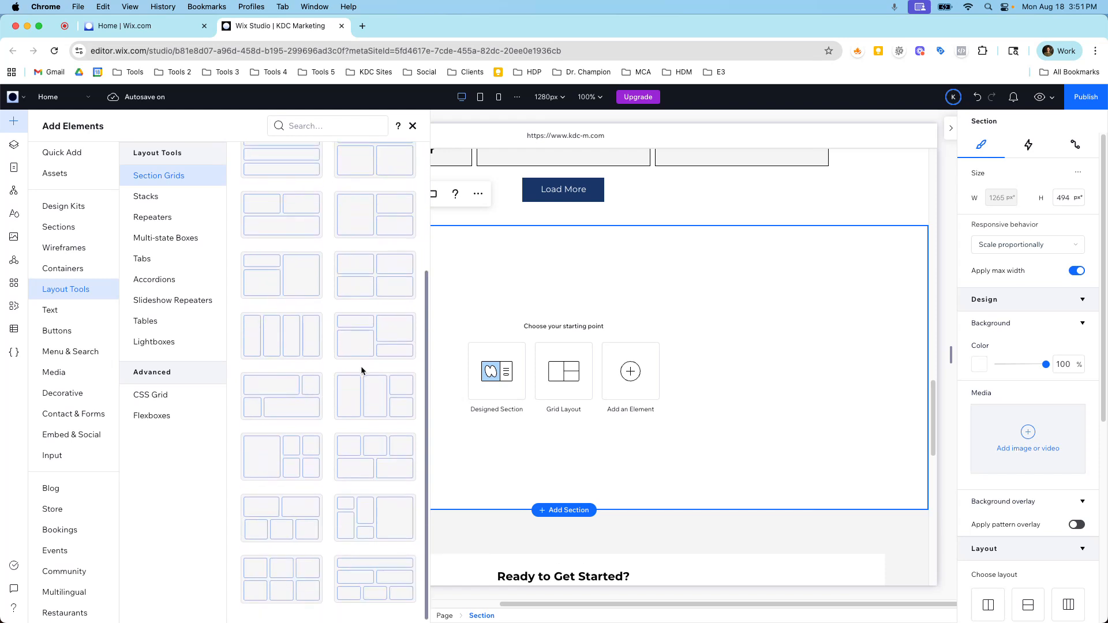
{"action": "scroll", "coordinate": [361, 366], "scroll_direction": "up", "scroll_amount": 3}
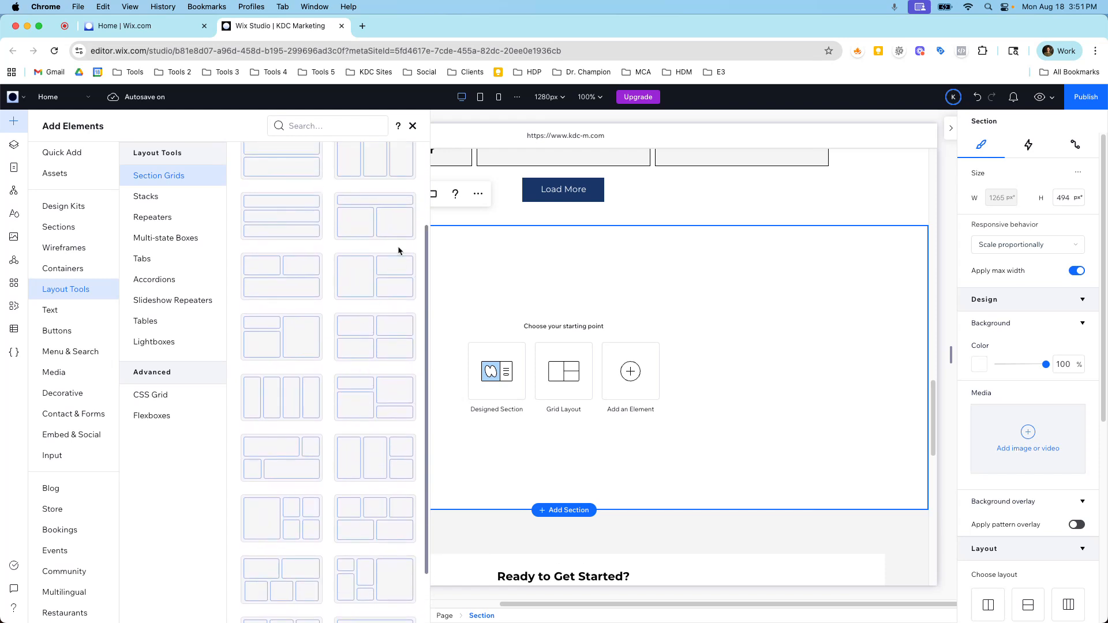
{"action": "scroll", "coordinate": [372, 237], "scroll_direction": "up", "scroll_amount": 3}
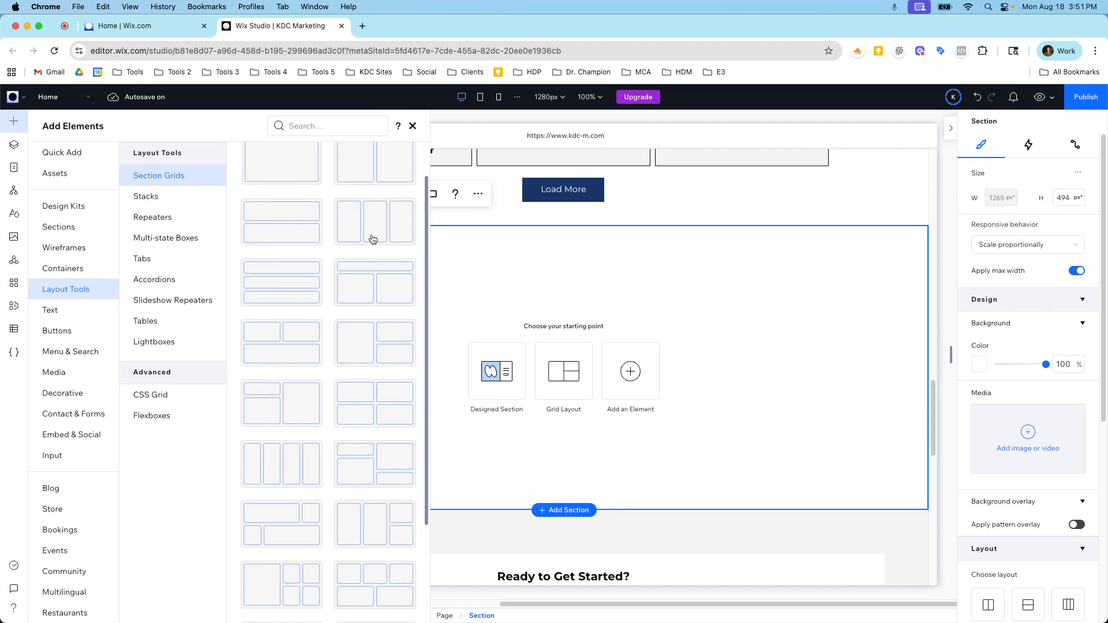
{"action": "scroll", "coordinate": [373, 239], "scroll_direction": "up", "scroll_amount": 2}
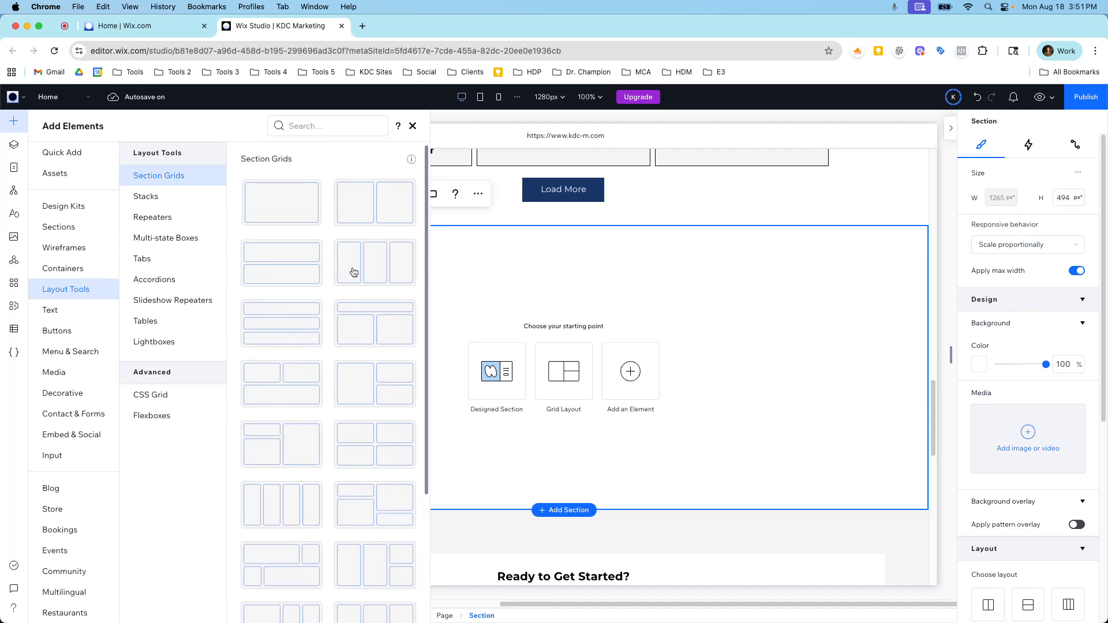
{"action": "left_click", "coordinate": [381, 265]}
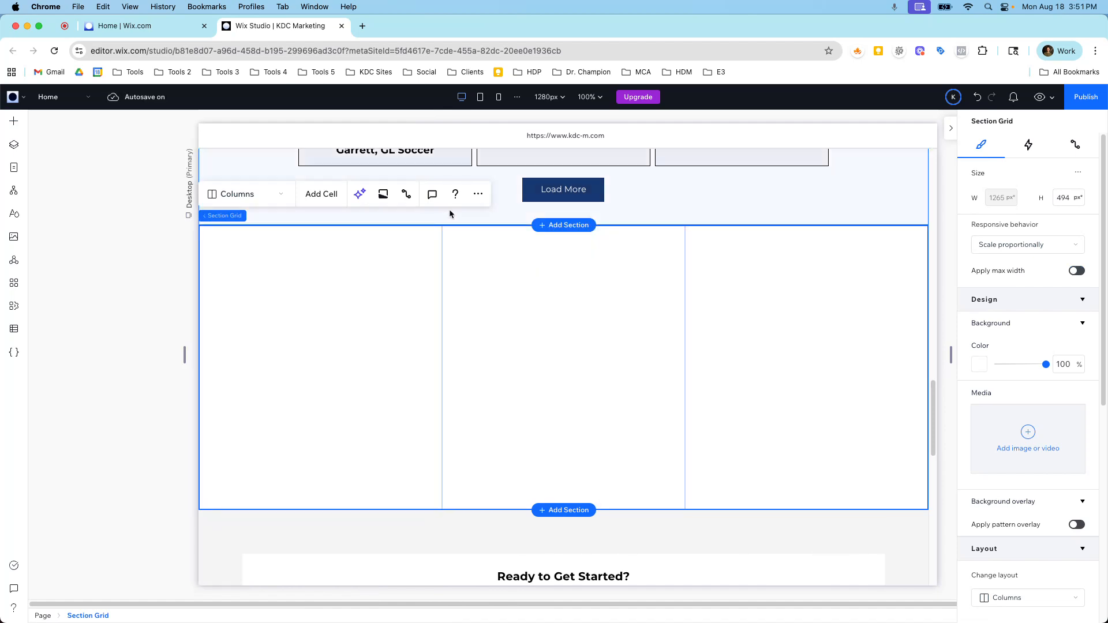
Check how the empty three-column grid looks at the mobile breakpoint and return to the desktop view.
{"action": "left_click", "coordinate": [498, 97]}
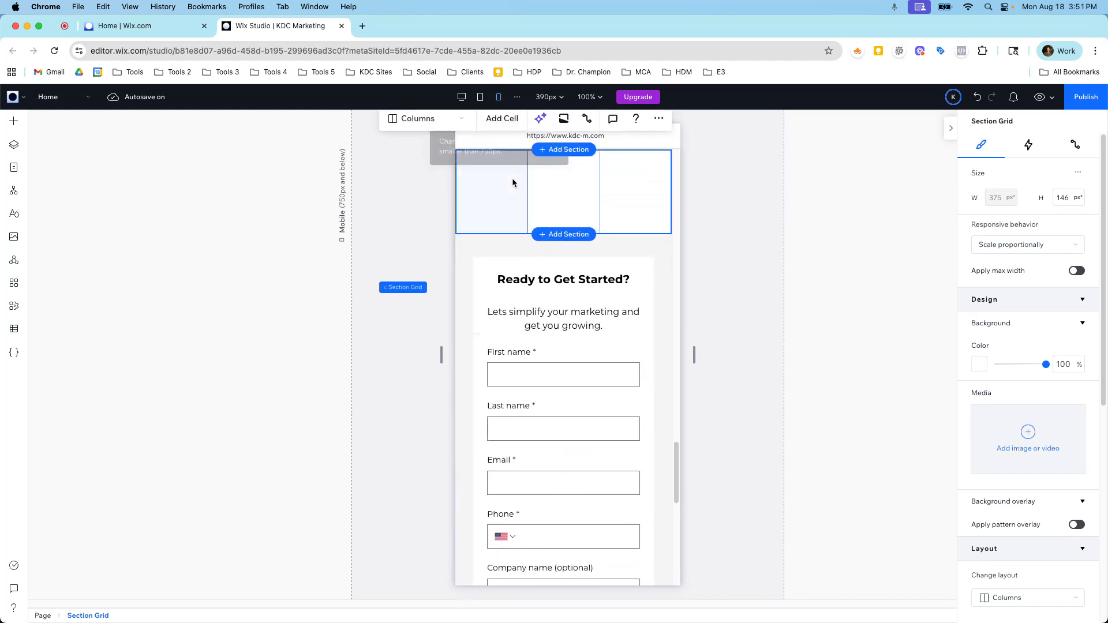
{"action": "scroll", "coordinate": [518, 211], "scroll_direction": "up", "scroll_amount": 1}
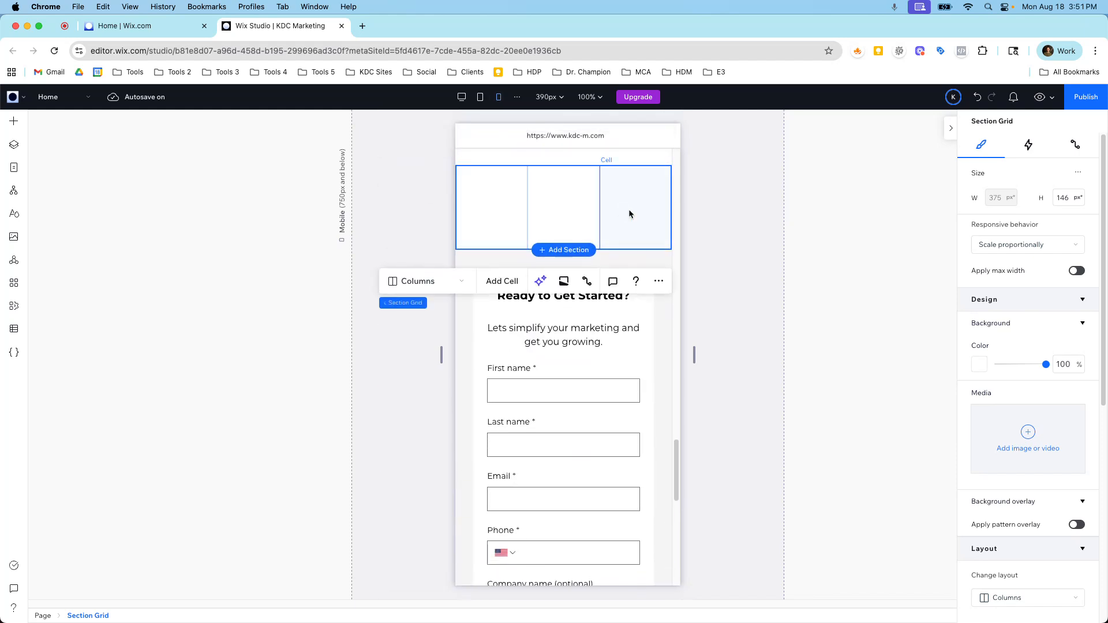
{"action": "left_click", "coordinate": [462, 99]}
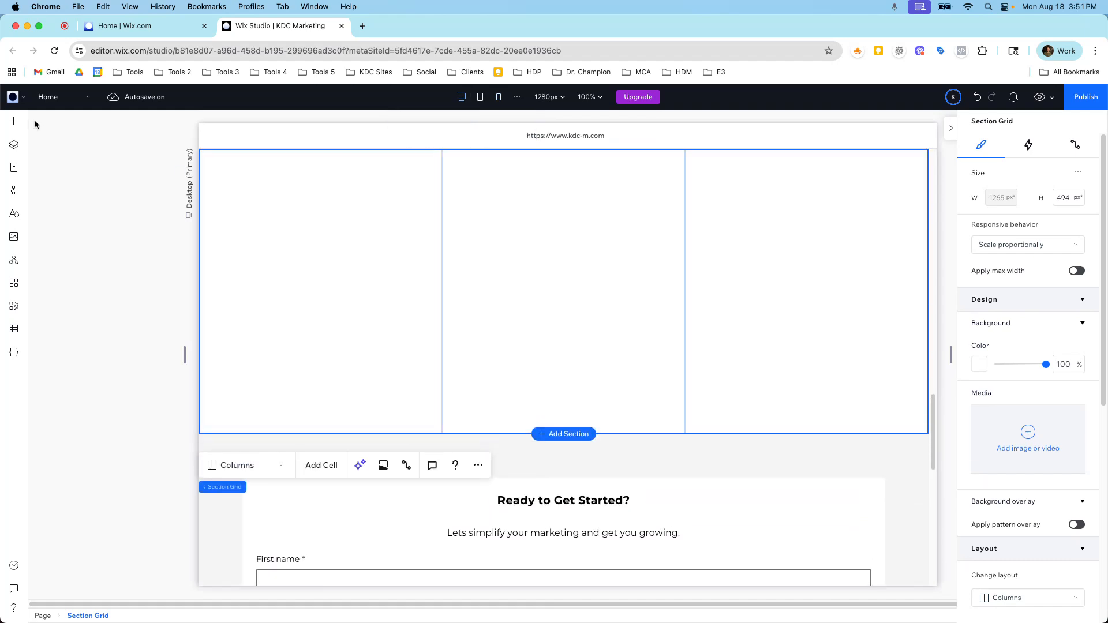
Add a Stack element to the grid's first cell and center it horizontally and vertically within that cell.
{"action": "left_click", "coordinate": [14, 120]}
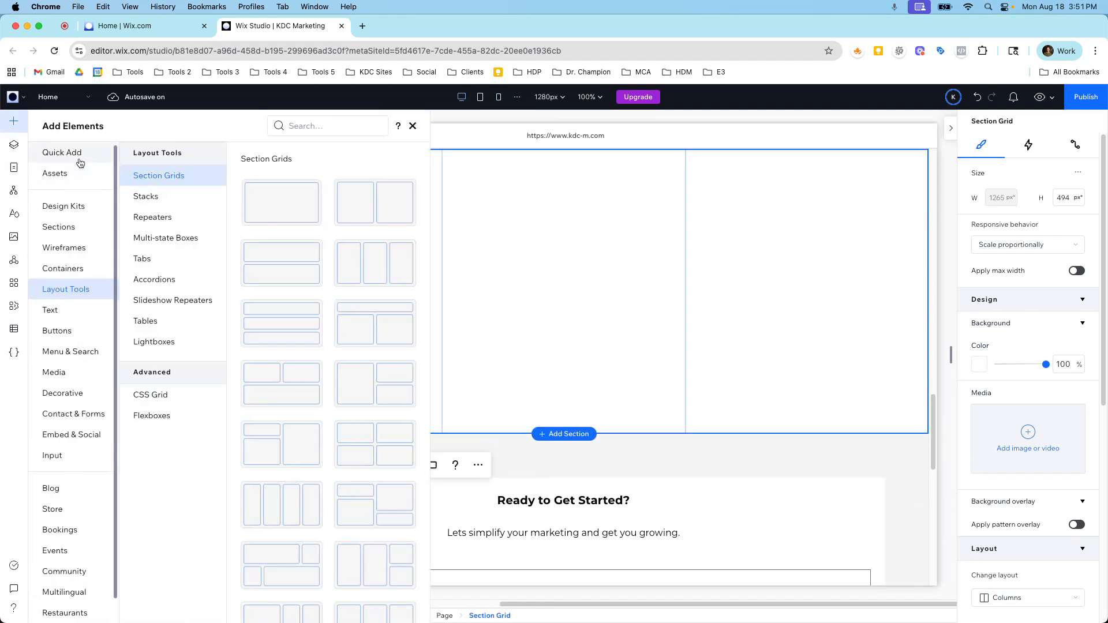
{"action": "left_click", "coordinate": [80, 161]}
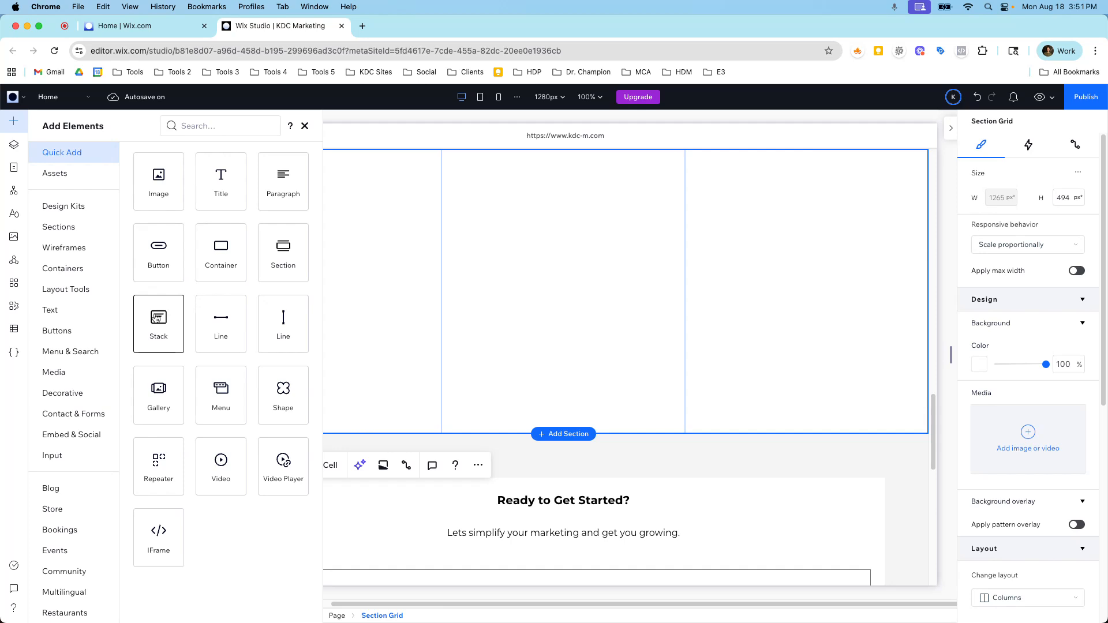
{"action": "left_click_drag", "start_coordinate": [155, 319], "coordinate": [328, 280]}
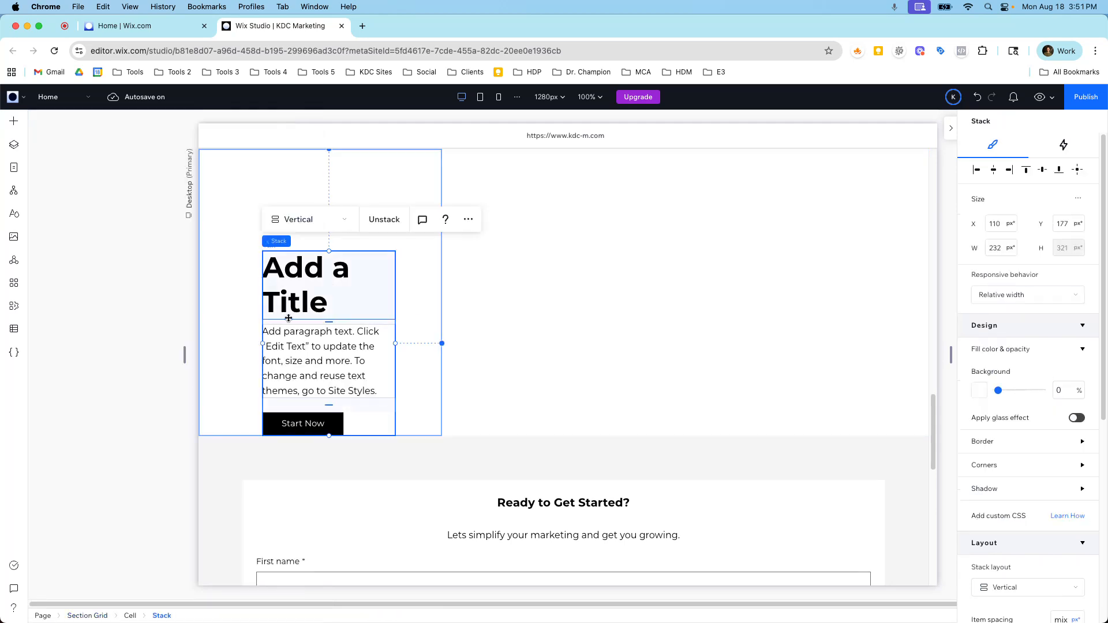
{"action": "left_click", "coordinate": [1077, 173]}
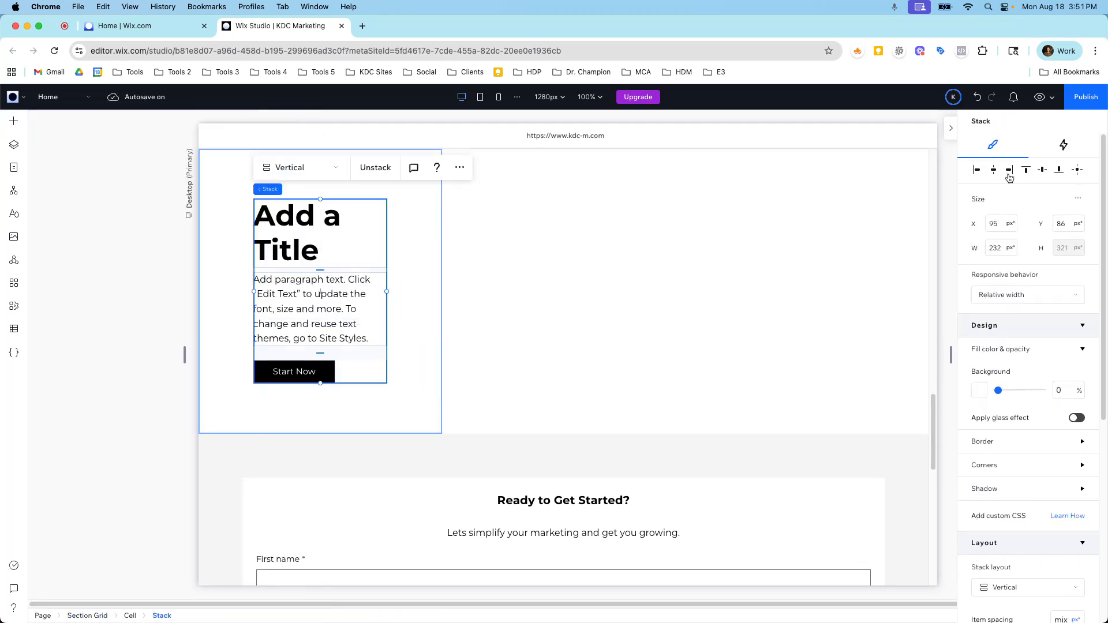
Examine how the stack fits its grid column at the mobile breakpoint, then return to the desktop view.
{"action": "left_click", "coordinate": [499, 97]}
{"action": "scroll", "coordinate": [534, 245], "scroll_direction": "down", "scroll_amount": 3}
{"action": "scroll", "coordinate": [535, 244], "scroll_direction": "up", "scroll_amount": 5}
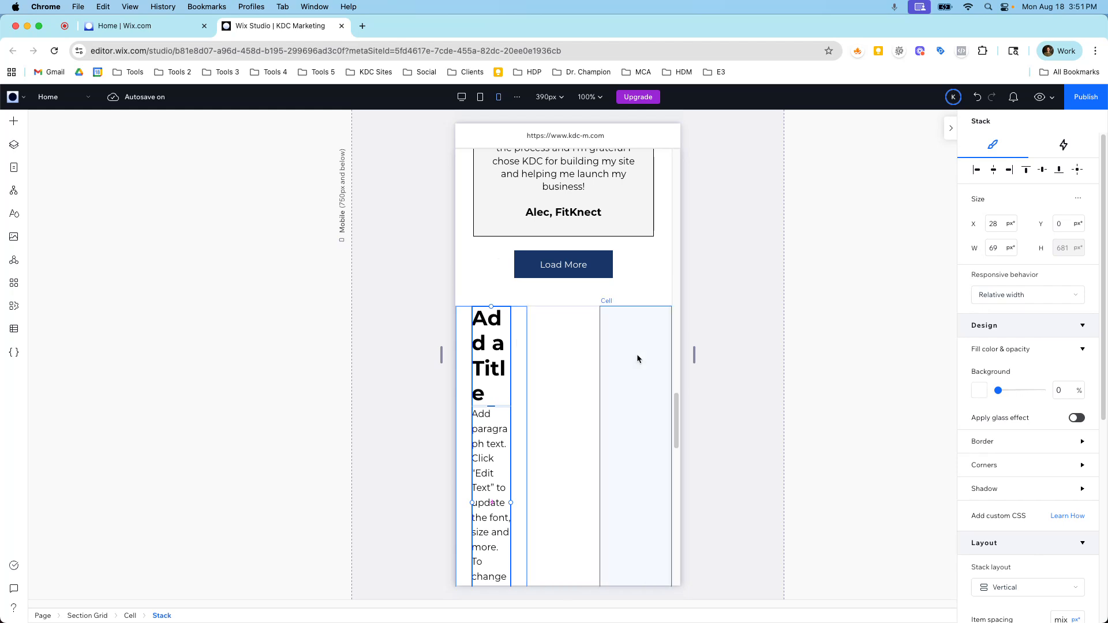
{"action": "scroll", "coordinate": [481, 357], "scroll_direction": "down", "scroll_amount": 3}
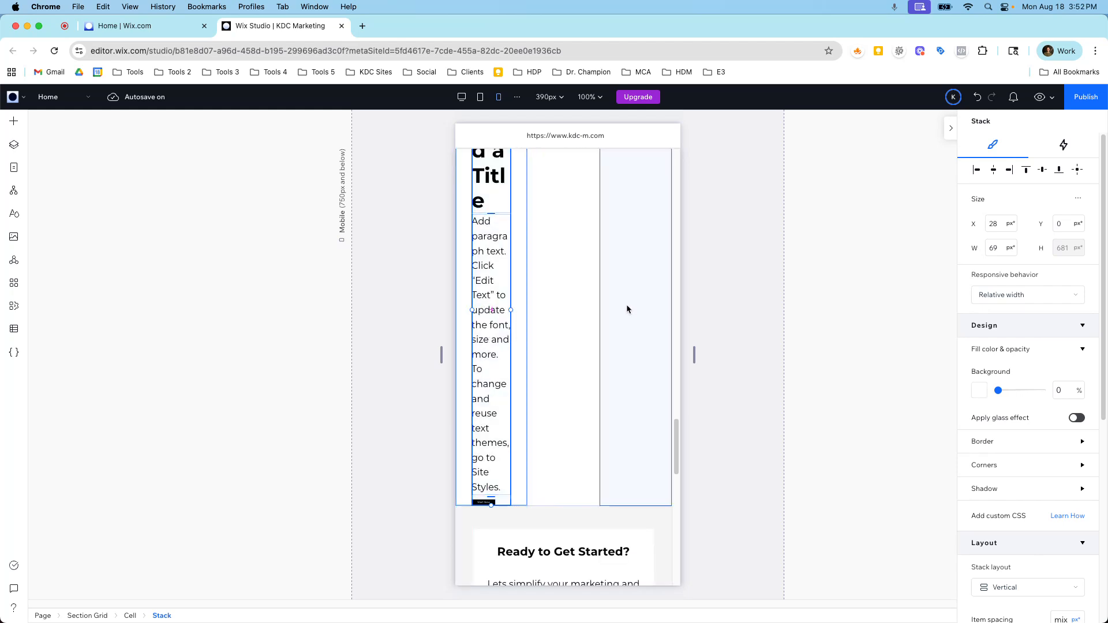
{"action": "scroll", "coordinate": [606, 277], "scroll_direction": "up", "scroll_amount": 3}
{"action": "left_click", "coordinate": [462, 99]}
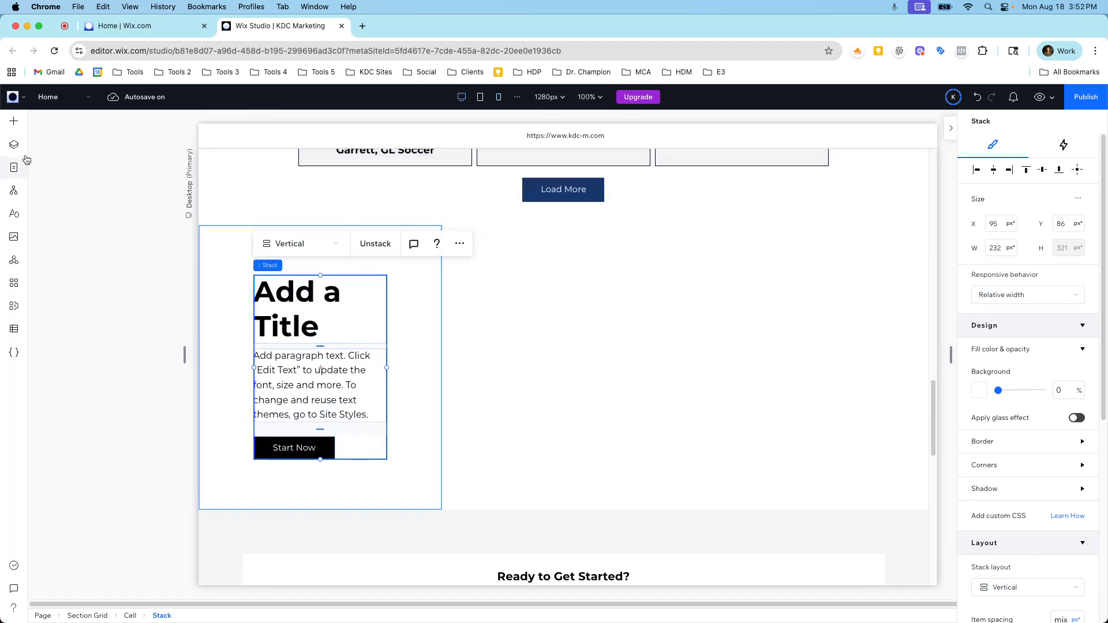
Select the whole section grid that holds the stack and generate a responsive design for it with Responsive AI.
{"action": "left_click", "coordinate": [10, 143]}
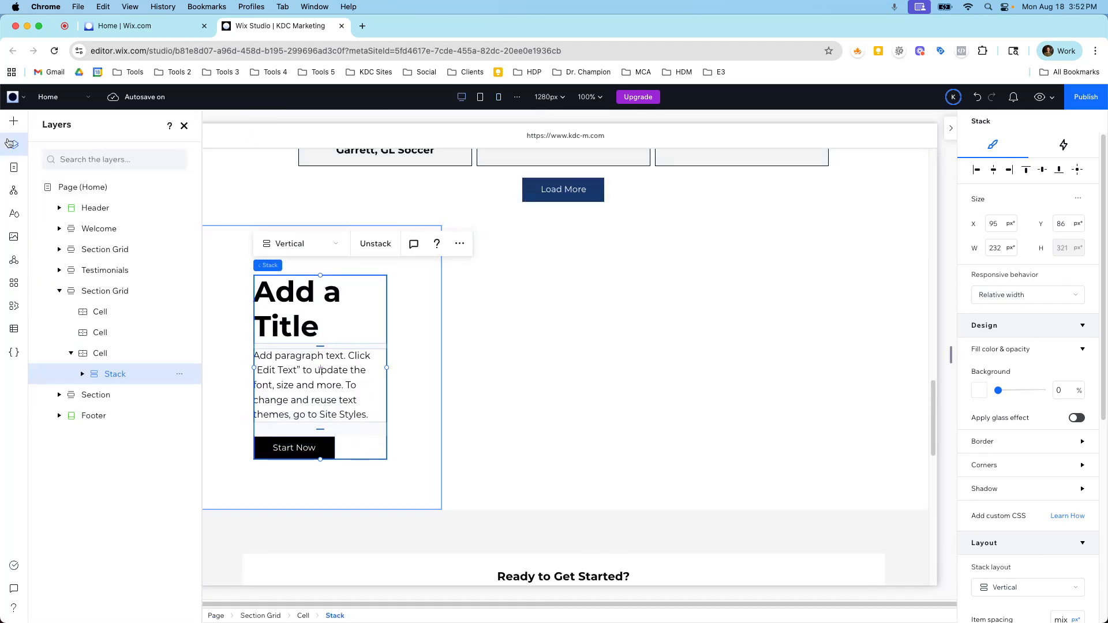
{"action": "left_click", "coordinate": [104, 291]}
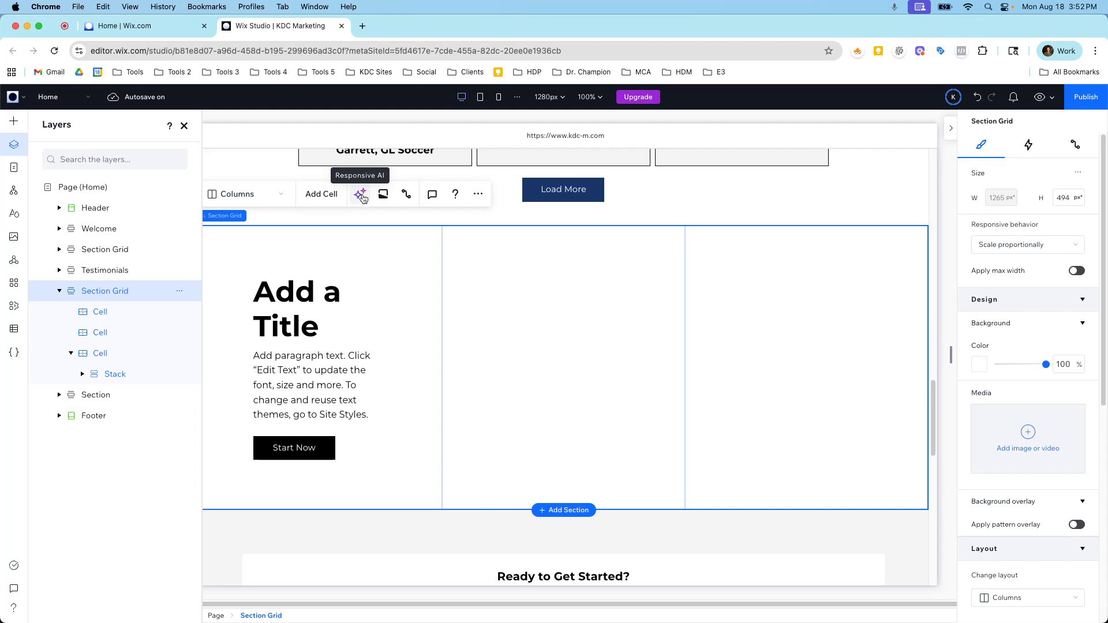
{"action": "left_click", "coordinate": [361, 196]}
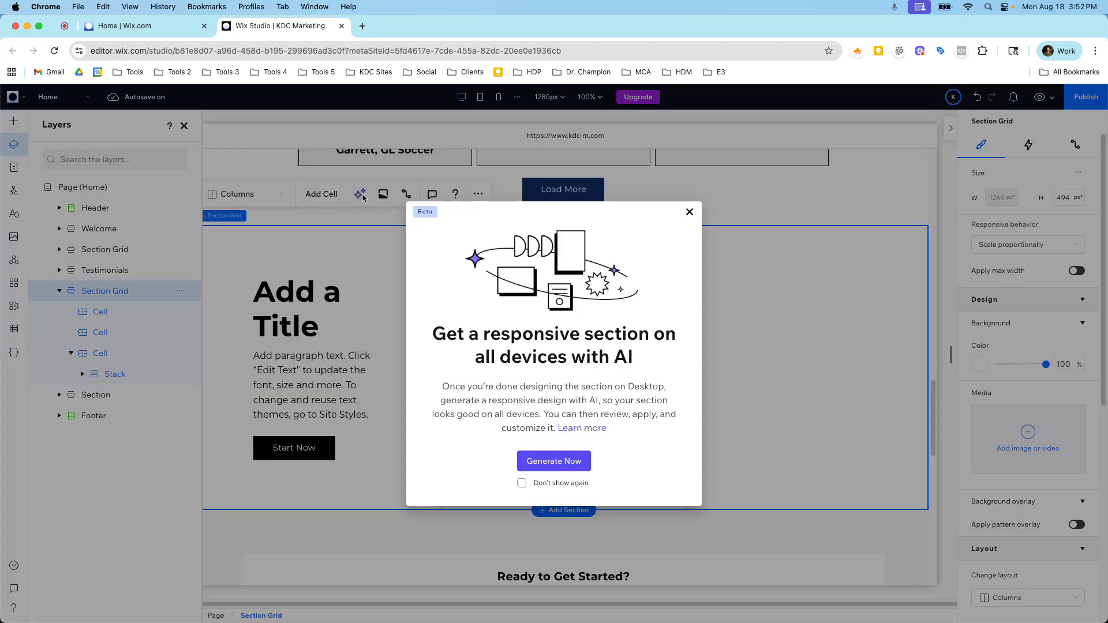
{"action": "left_click", "coordinate": [568, 461]}
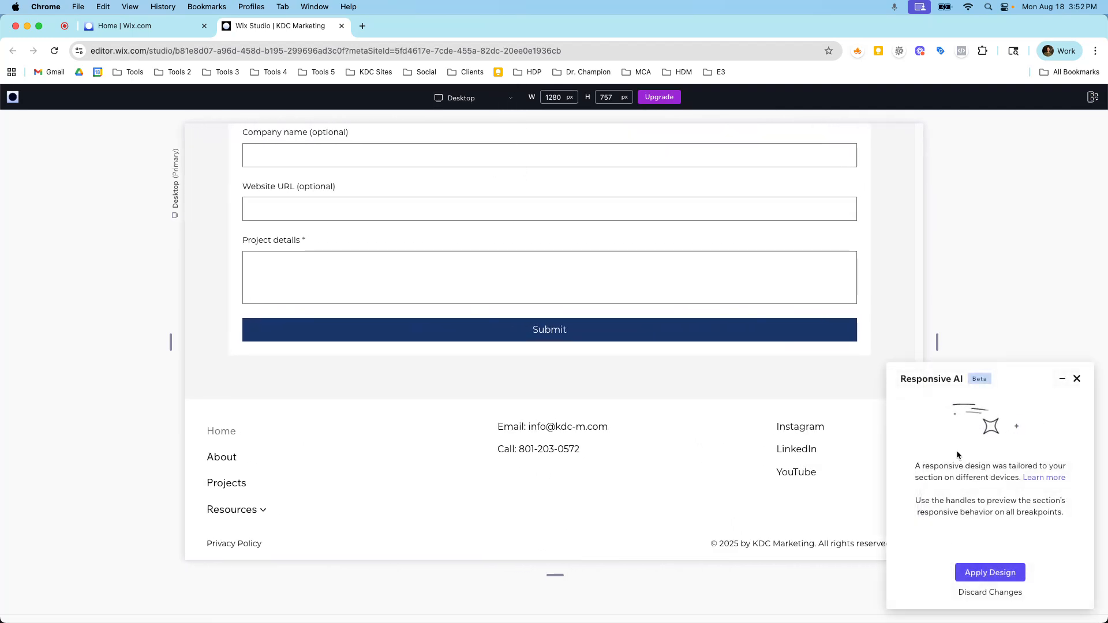
Preview the AI-generated design at Mobile size and apply it to the section.
{"action": "left_click", "coordinate": [467, 99]}
{"action": "left_click", "coordinate": [461, 150]}
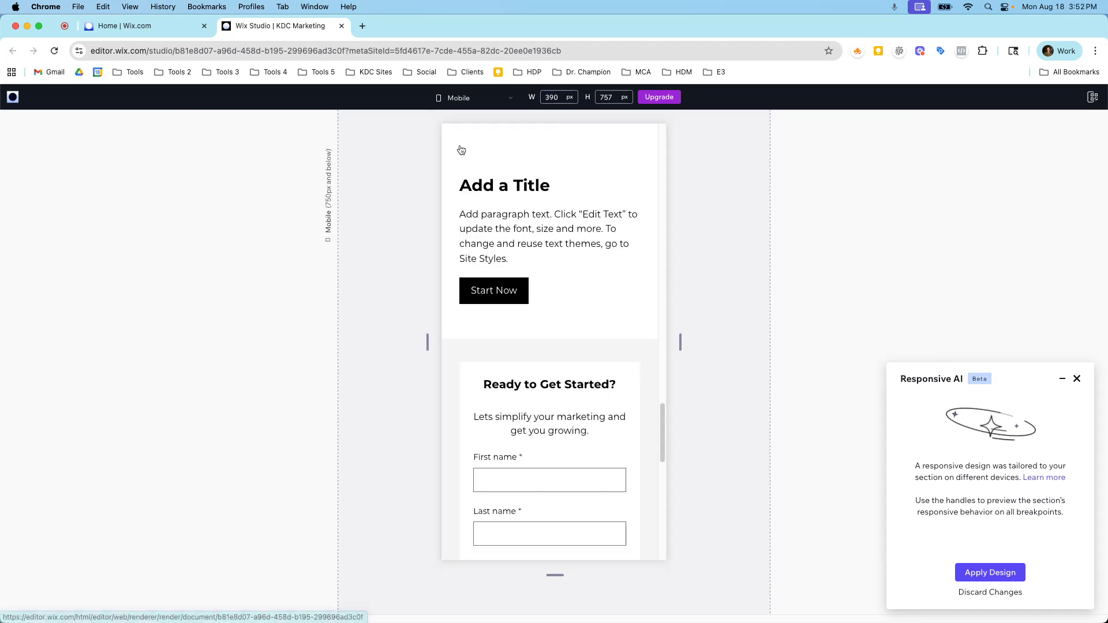
{"action": "scroll", "coordinate": [576, 321], "scroll_direction": "down", "scroll_amount": 3}
{"action": "scroll", "coordinate": [577, 321], "scroll_direction": "up", "scroll_amount": 3}
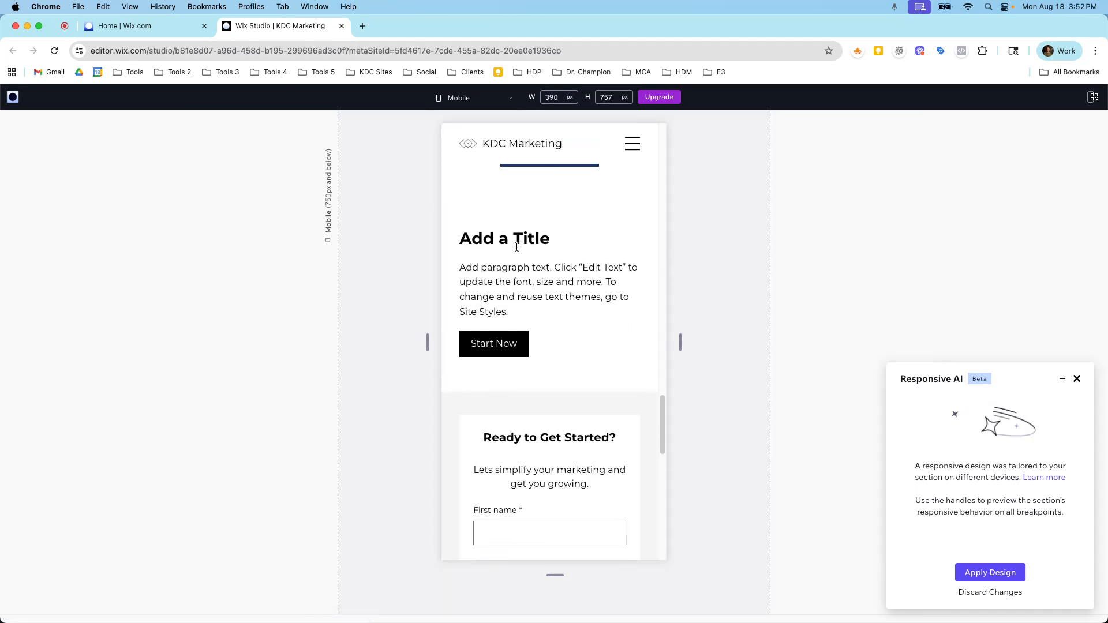
{"action": "left_click", "coordinate": [964, 571]}
Unhide the section grid's two hidden empty cells in the mobile layout.
{"action": "left_click", "coordinate": [556, 278]}
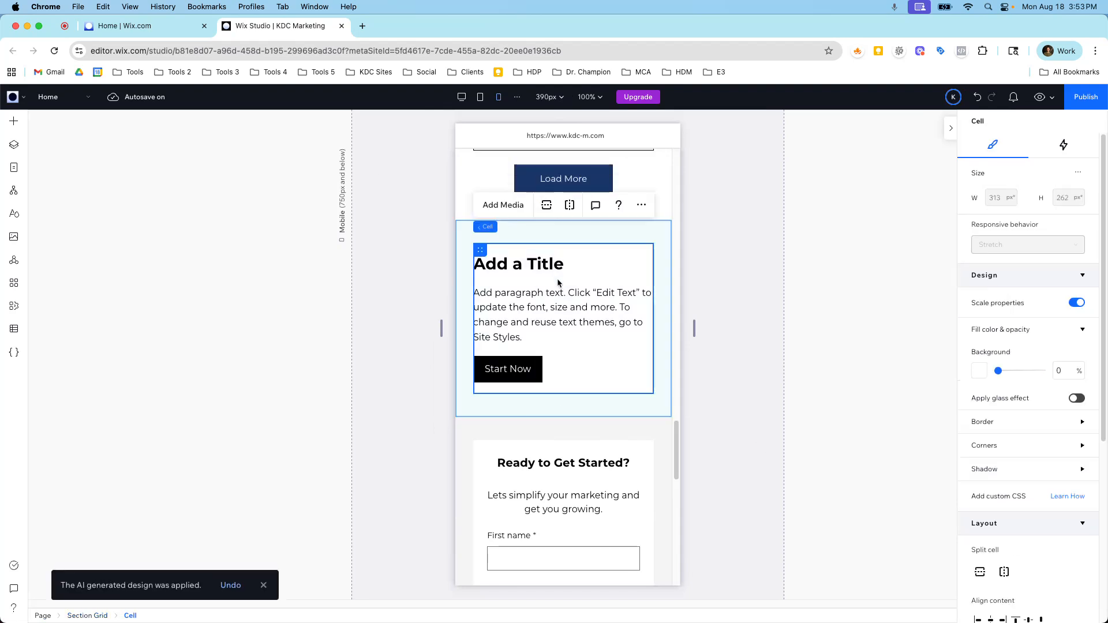
{"action": "left_click", "coordinate": [528, 241]}
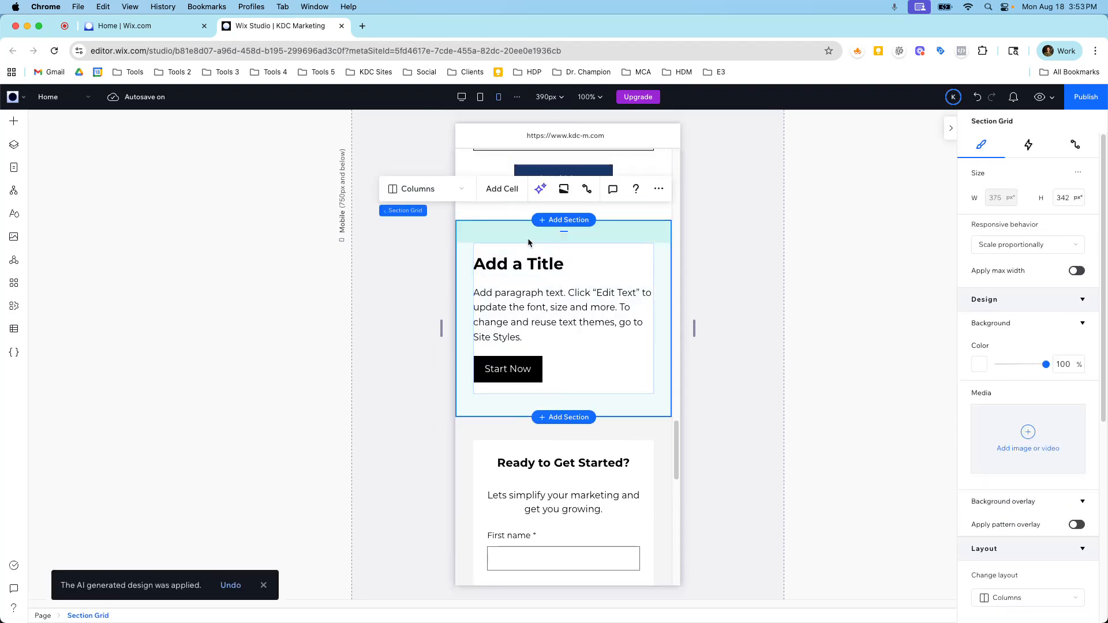
{"action": "scroll", "coordinate": [556, 316], "scroll_direction": "up", "scroll_amount": 2}
{"action": "scroll", "coordinate": [556, 316], "scroll_direction": "down", "scroll_amount": 3}
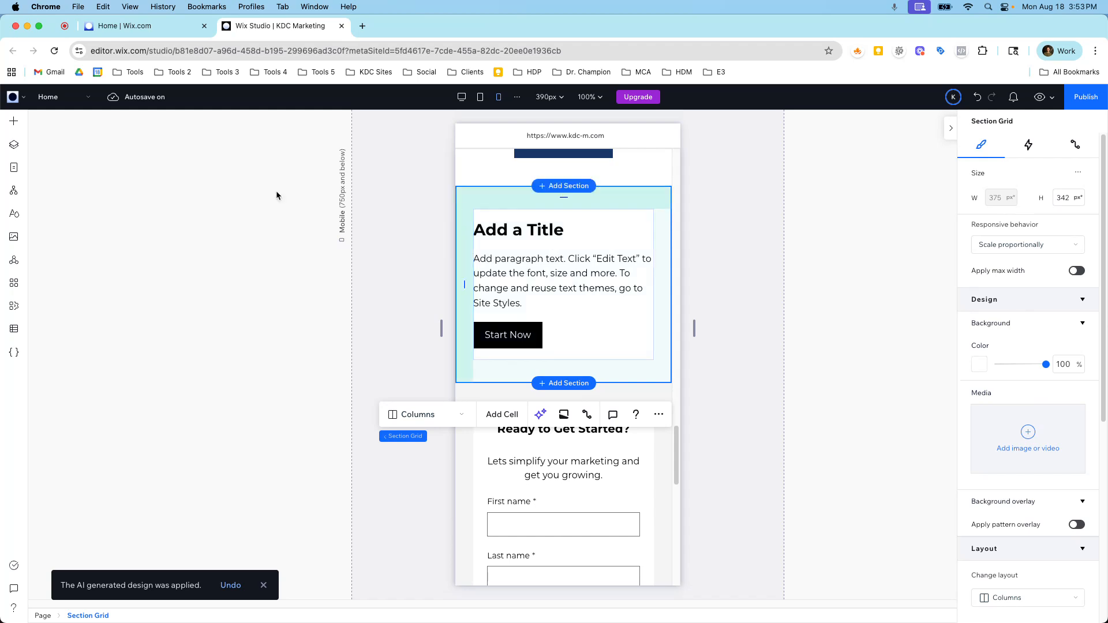
{"action": "left_click", "coordinate": [14, 144]}
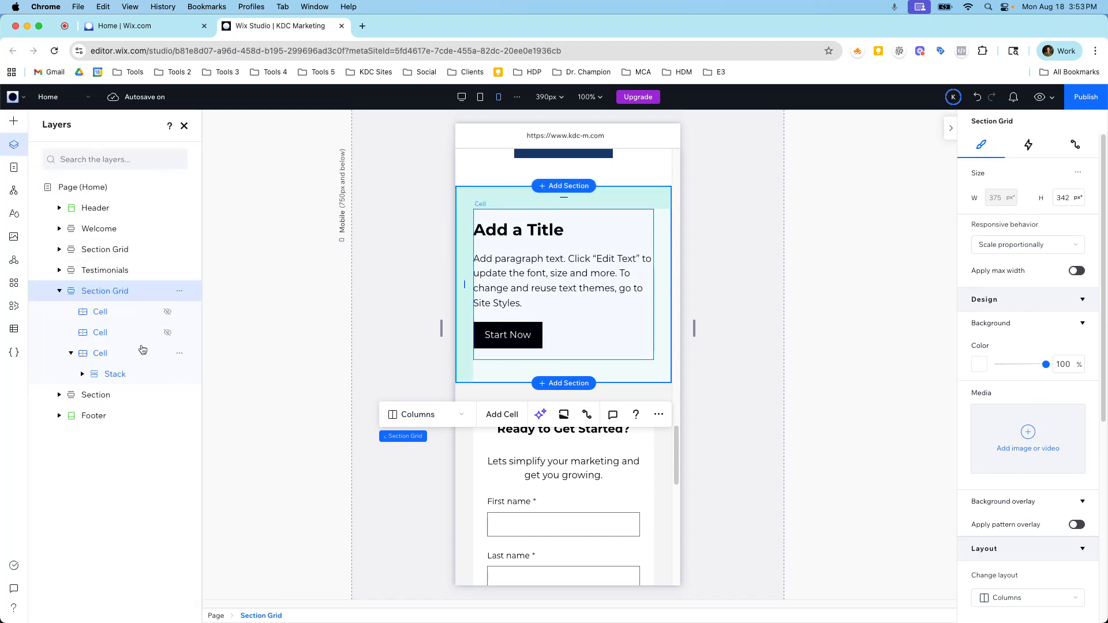
{"action": "left_click", "coordinate": [170, 334]}
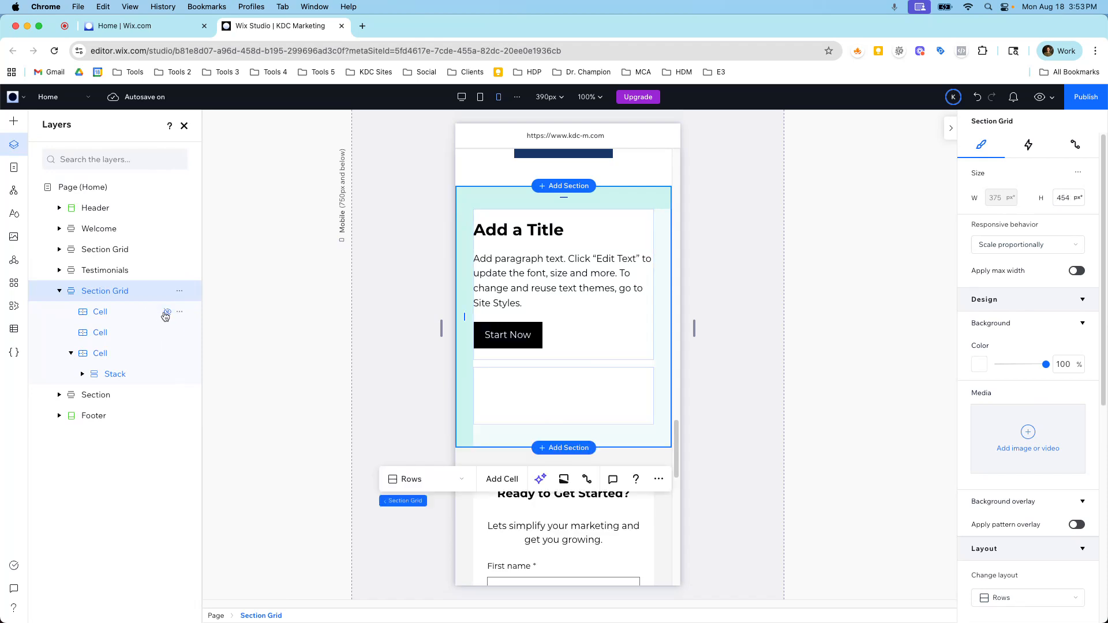
{"action": "left_click", "coordinate": [166, 313]}
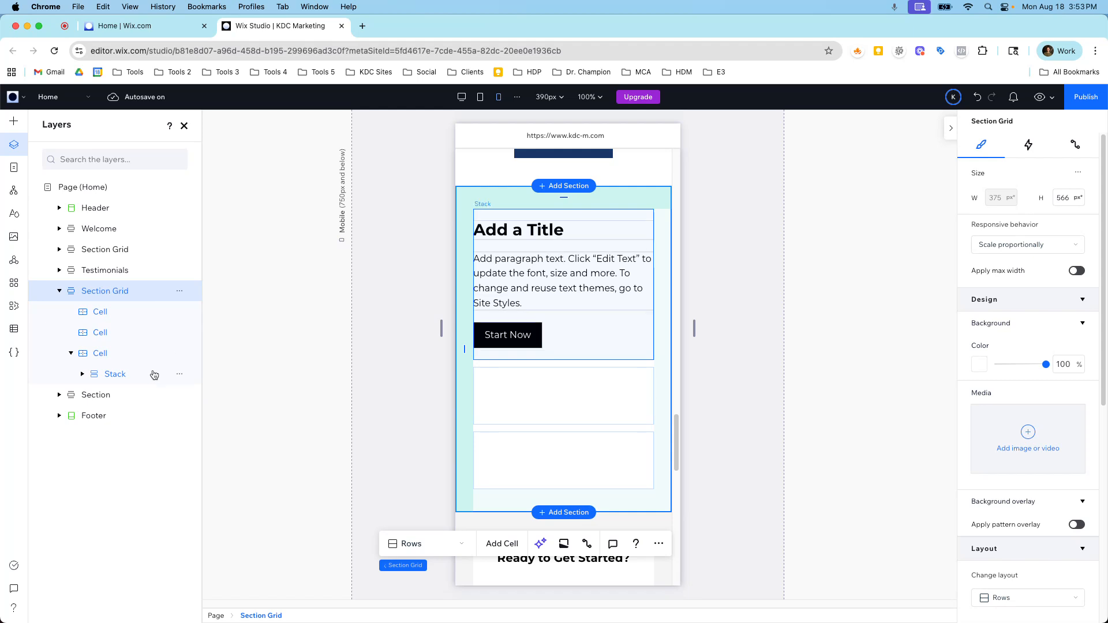
Examine the section grid's mobile layout settings, including its layout type, gaps and padding.
{"action": "left_click", "coordinate": [531, 250]}
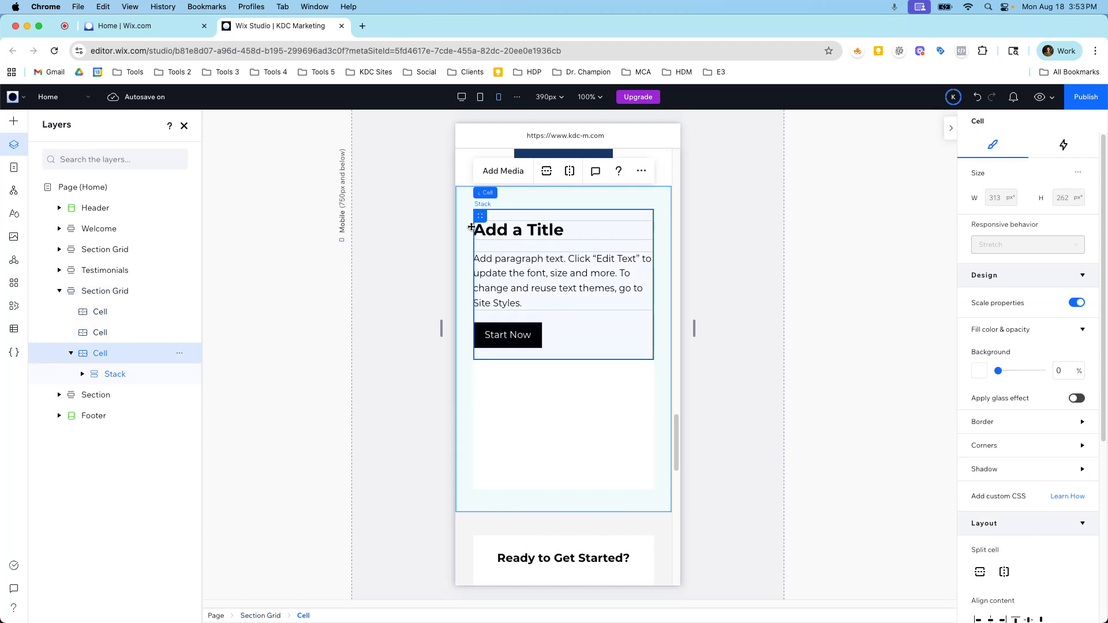
{"action": "left_click", "coordinate": [113, 292]}
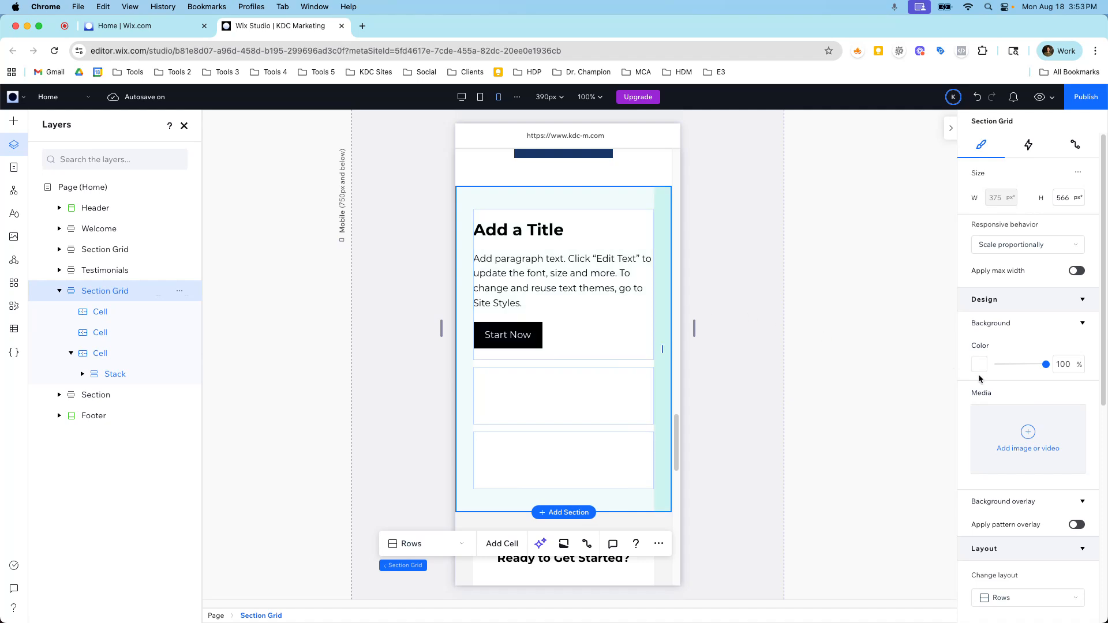
{"action": "scroll", "coordinate": [992, 346], "scroll_direction": "down", "scroll_amount": 6}
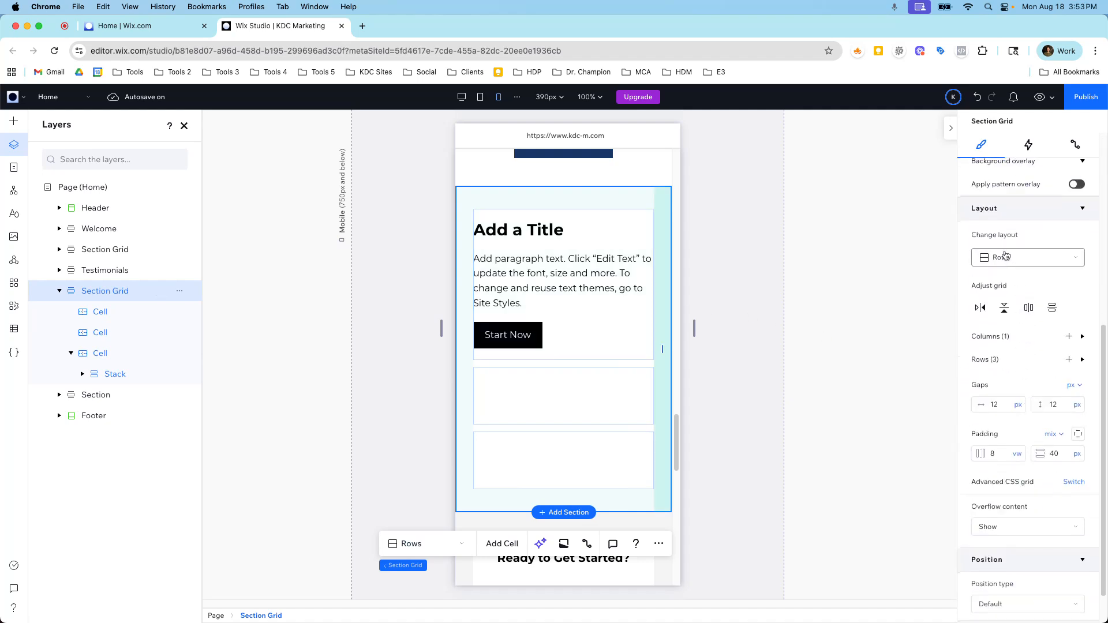
{"action": "left_click", "coordinate": [1004, 255]}
{"action": "left_click", "coordinate": [1000, 258]}
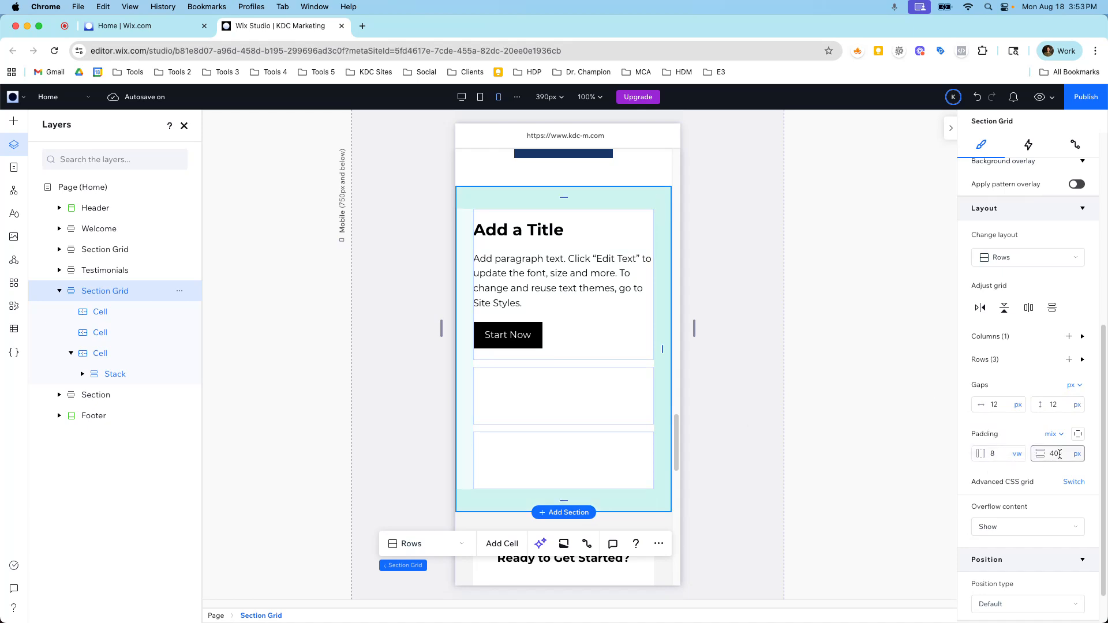
{"action": "scroll", "coordinate": [591, 427], "scroll_direction": "down", "scroll_amount": 1}
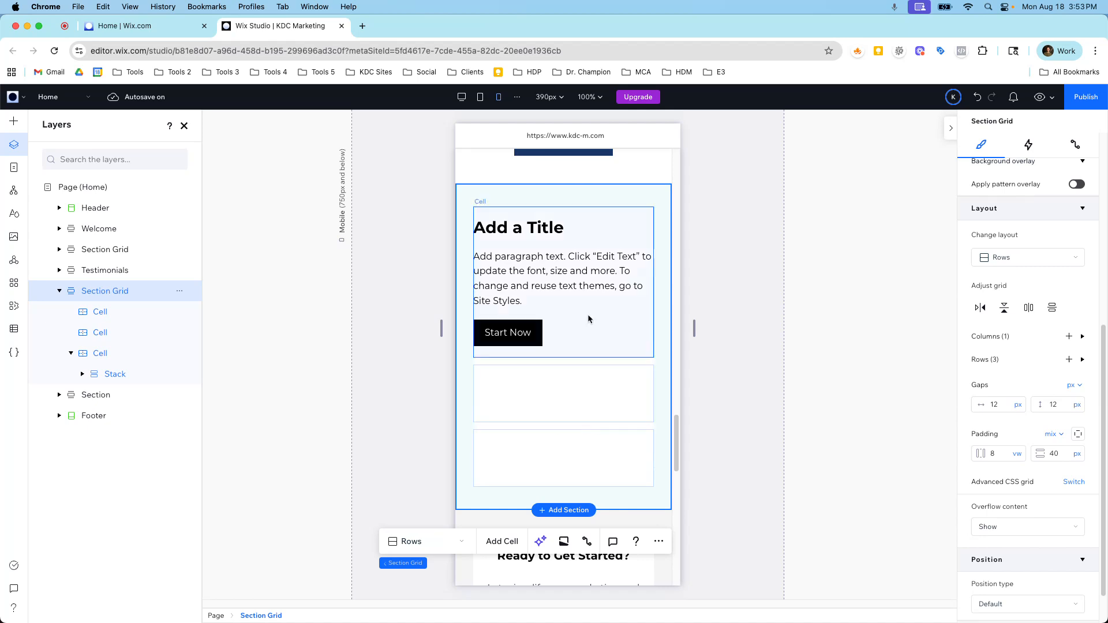
Center-align the items of the stack in the section grid's first cell in the mobile layout.
{"action": "left_click", "coordinate": [576, 252]}
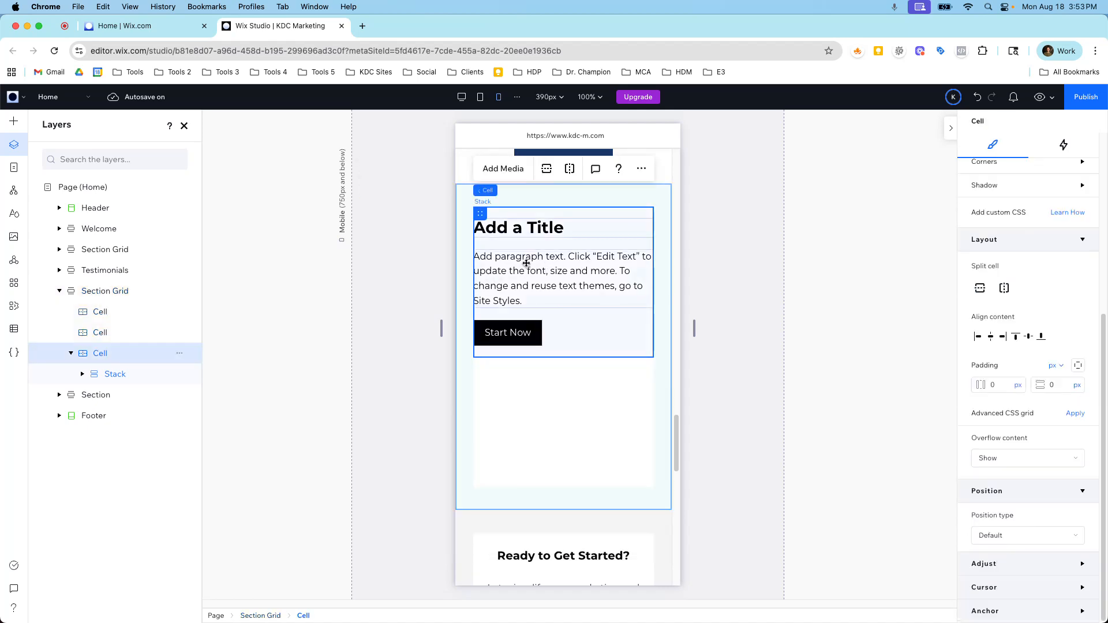
{"action": "left_click", "coordinate": [524, 260]}
{"action": "left_click", "coordinate": [1004, 327]}
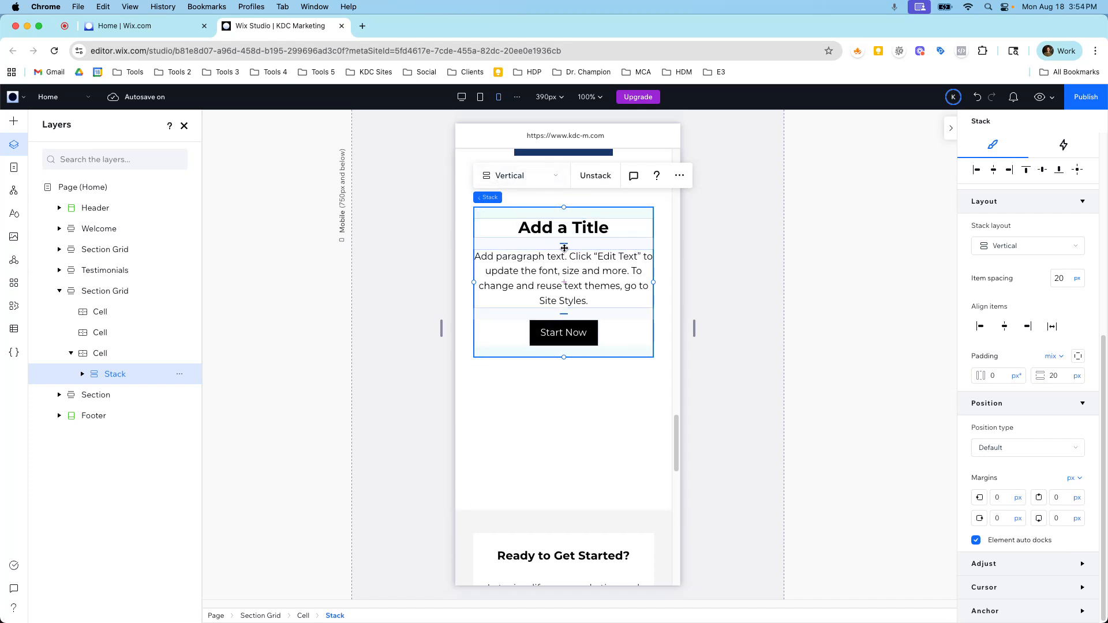
Delete the whole section grid that holds the stack from the desktop layout.
{"action": "left_click", "coordinate": [462, 98]}
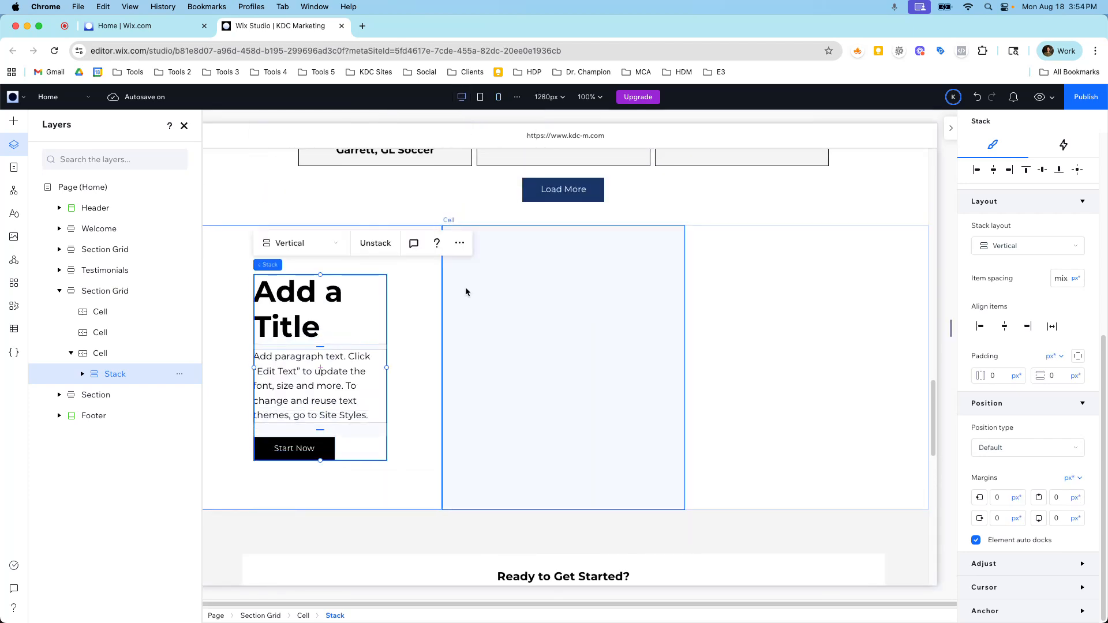
{"action": "left_click", "coordinate": [115, 292]}
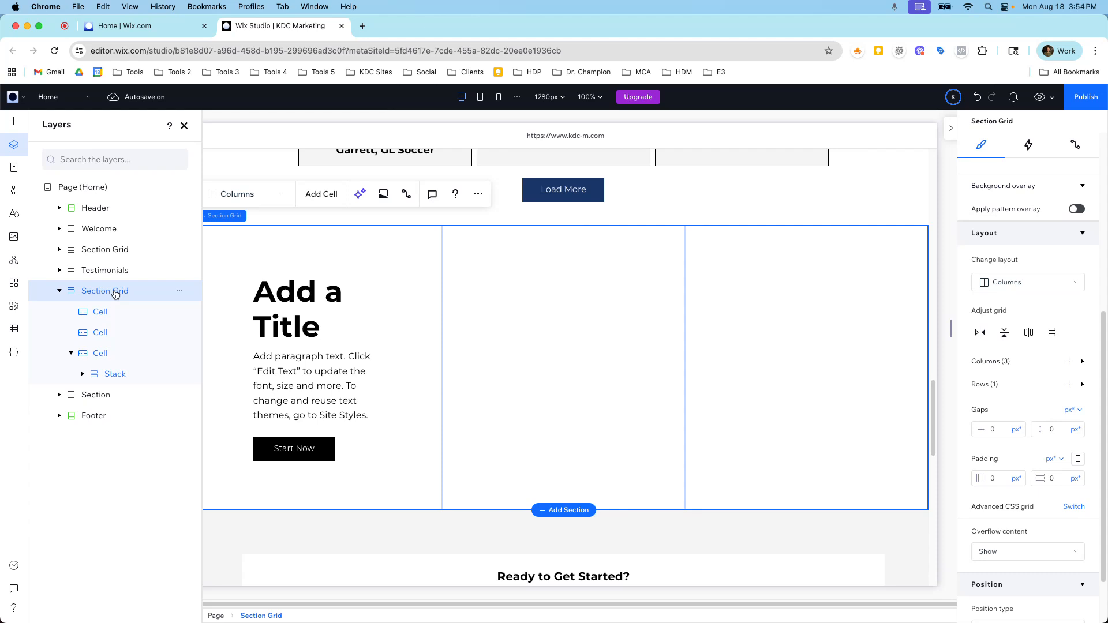
{"action": "key", "text": "Delete"}
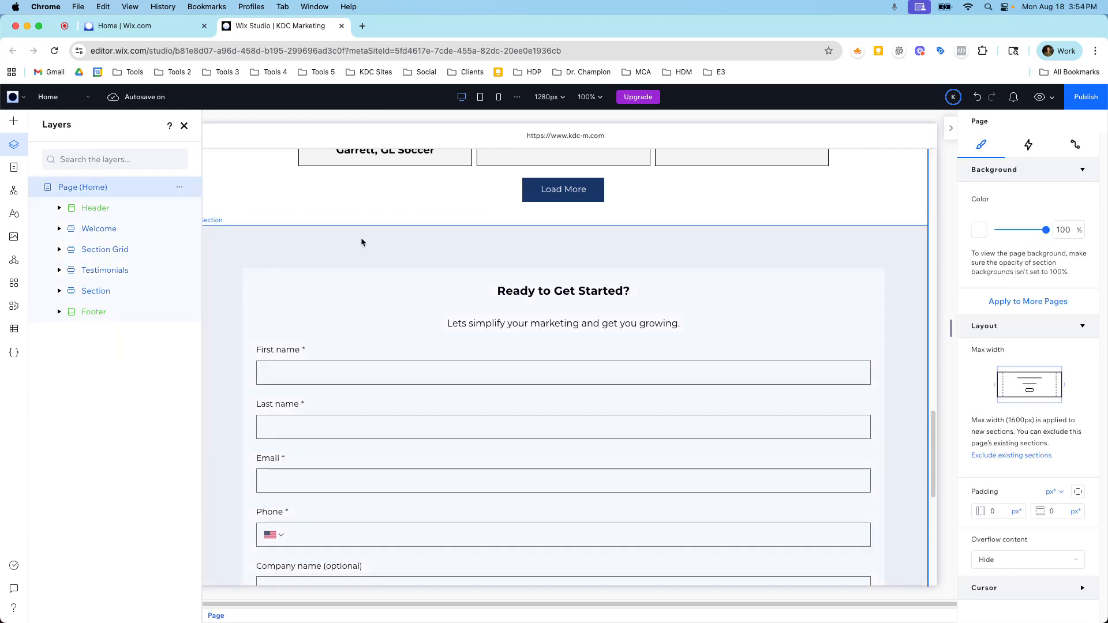
Add a new section above the "Ready to Get Started?" form and give it a three-column grid layout.
{"action": "left_click", "coordinate": [554, 230]}
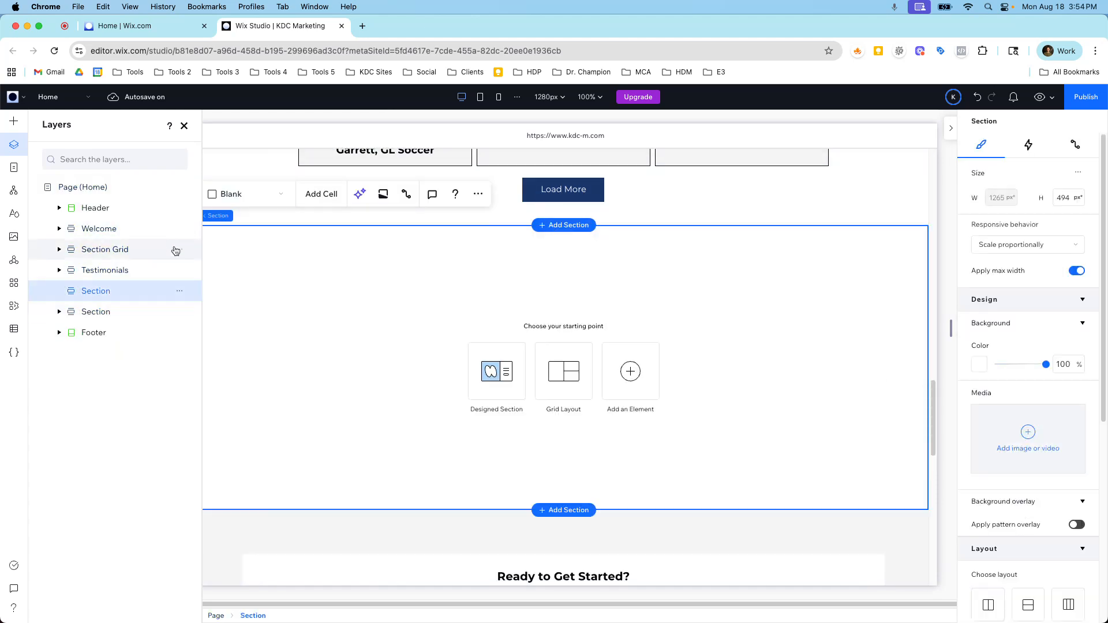
{"action": "left_click", "coordinate": [17, 132]}
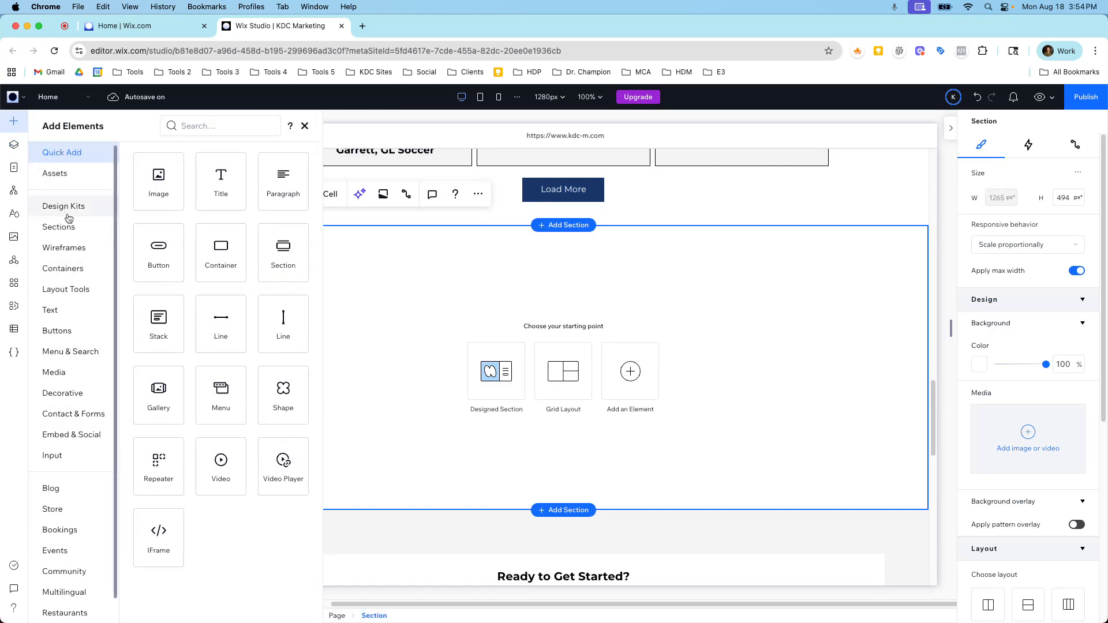
{"action": "left_click", "coordinate": [427, 356]}
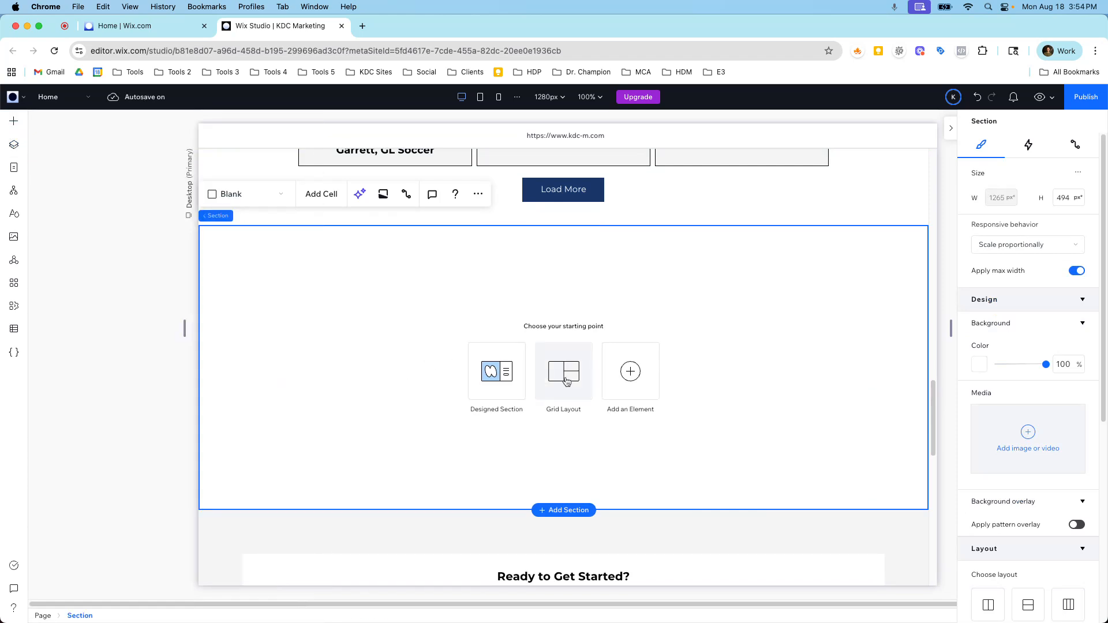
{"action": "left_click", "coordinate": [566, 381]}
{"action": "left_click", "coordinate": [352, 267]}
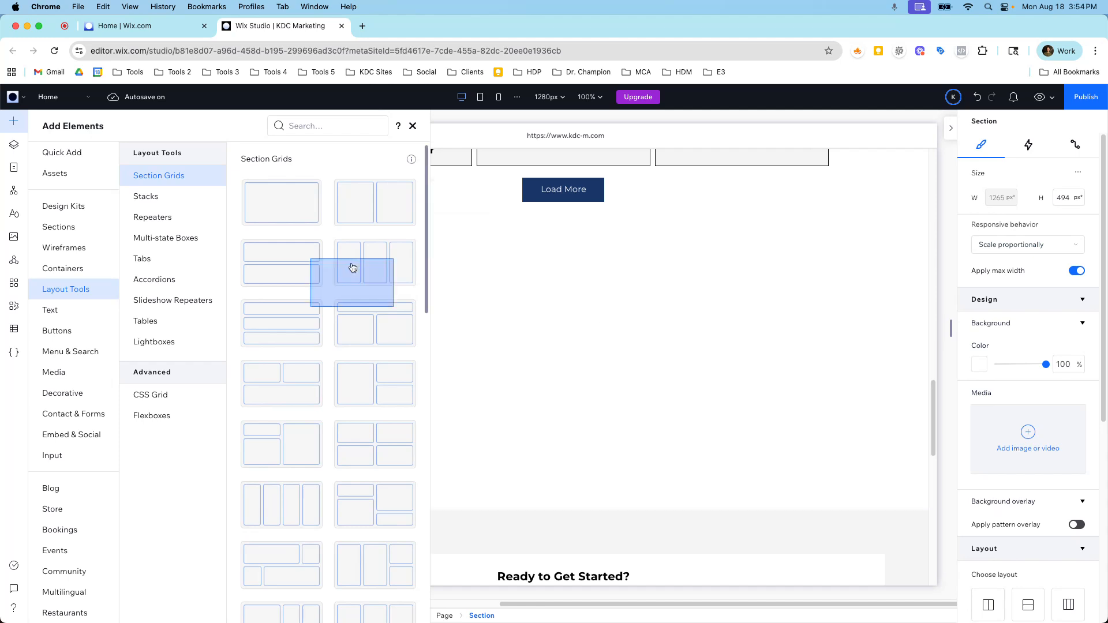
Add a stack with title, paragraph and button to the first cell of the new section grid.
{"action": "left_click", "coordinate": [14, 121]}
{"action": "left_click", "coordinate": [62, 161]}
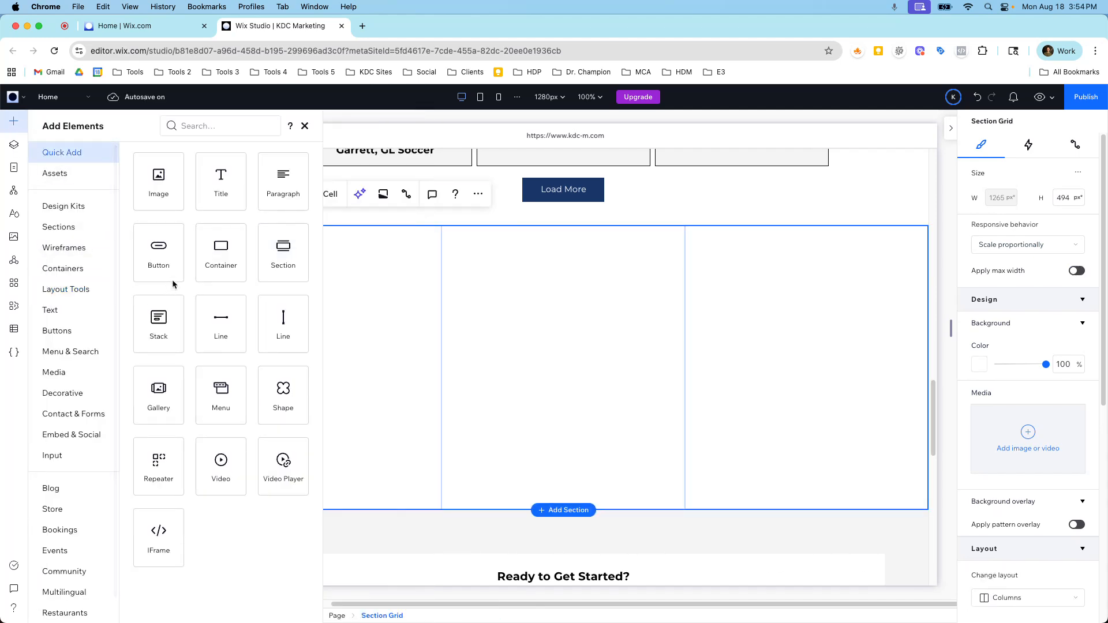
{"action": "left_click_drag", "start_coordinate": [164, 326], "coordinate": [301, 345]}
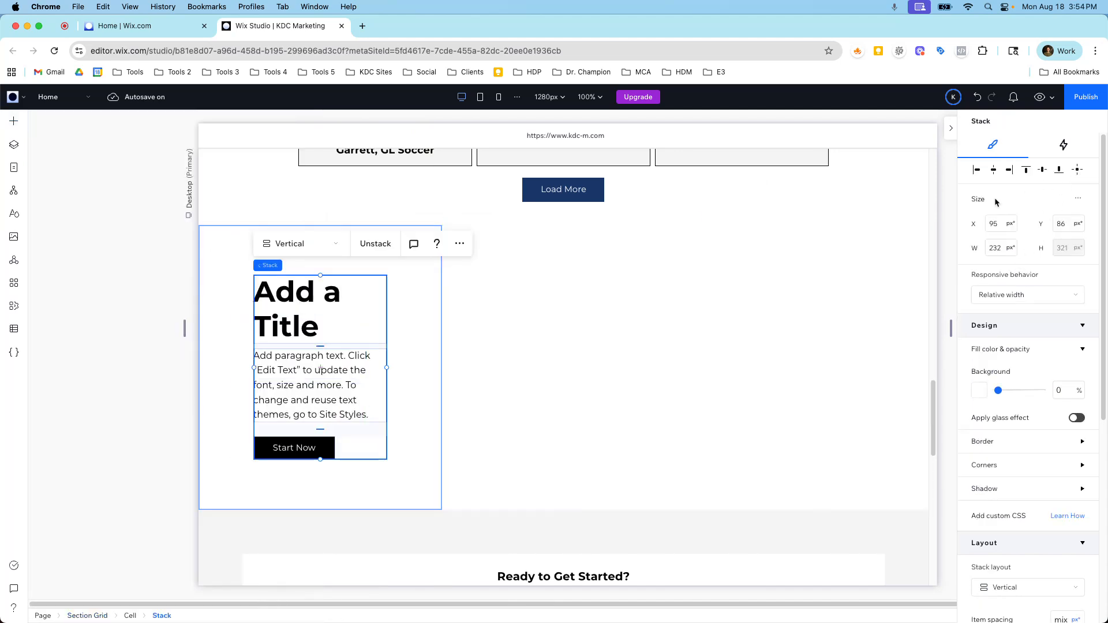
Change the new section grid's layout from columns to Rows at the mobile breakpoint.
{"action": "left_click", "coordinate": [499, 99]}
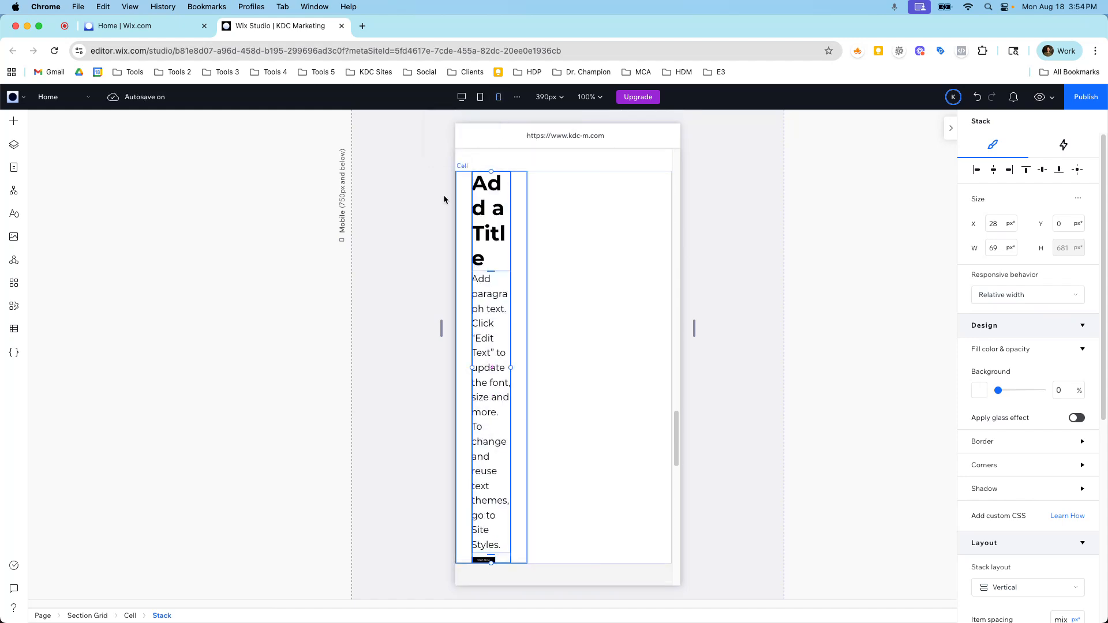
{"action": "left_click", "coordinate": [14, 145]}
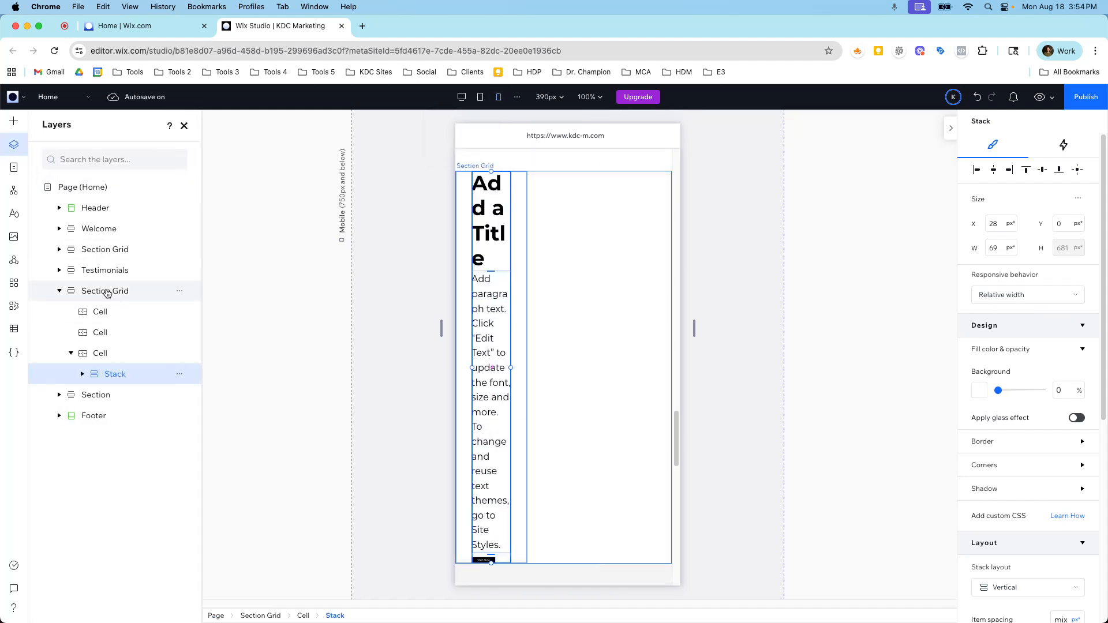
{"action": "left_click", "coordinate": [104, 291]}
{"action": "scroll", "coordinate": [1037, 340], "scroll_direction": "down", "scroll_amount": 5}
{"action": "scroll", "coordinate": [1037, 342], "scroll_direction": "down", "scroll_amount": 2}
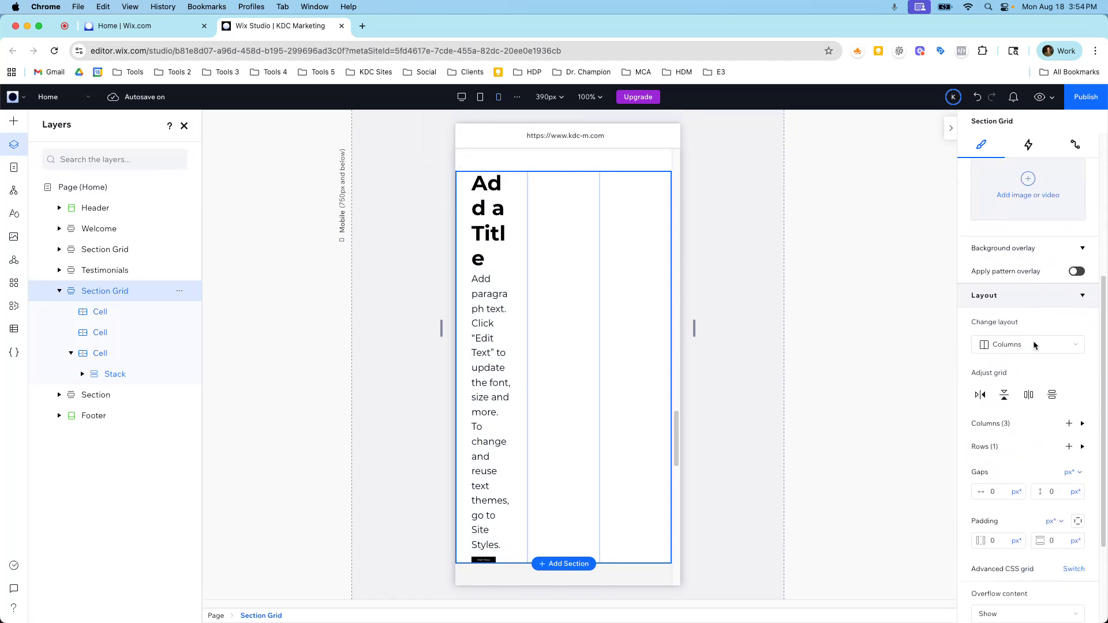
{"action": "left_click", "coordinate": [999, 353]}
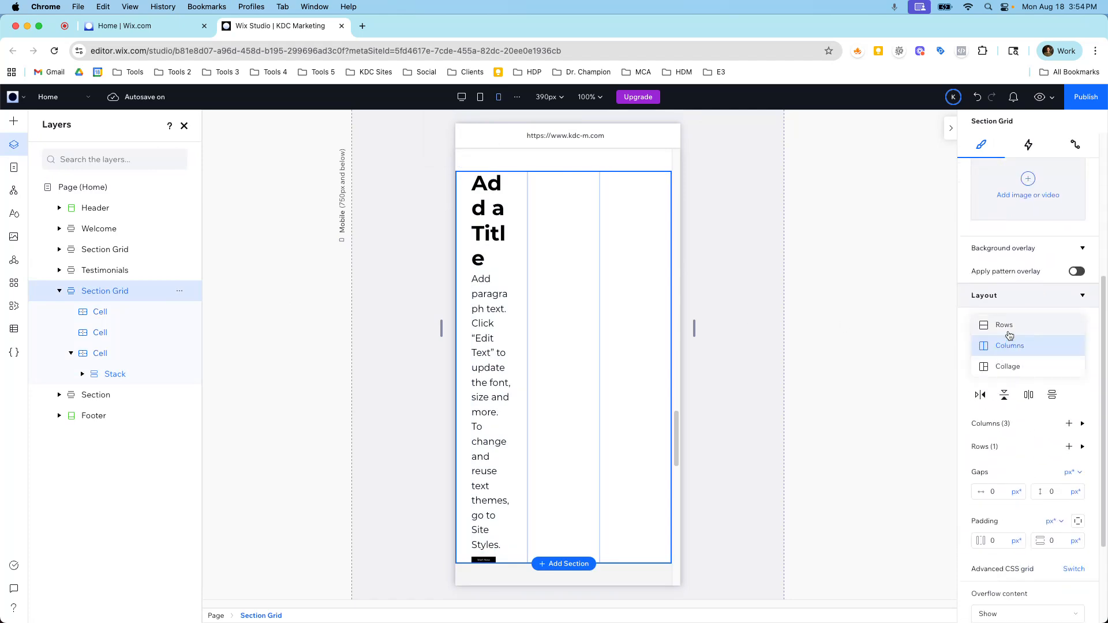
{"action": "left_click", "coordinate": [1007, 327]}
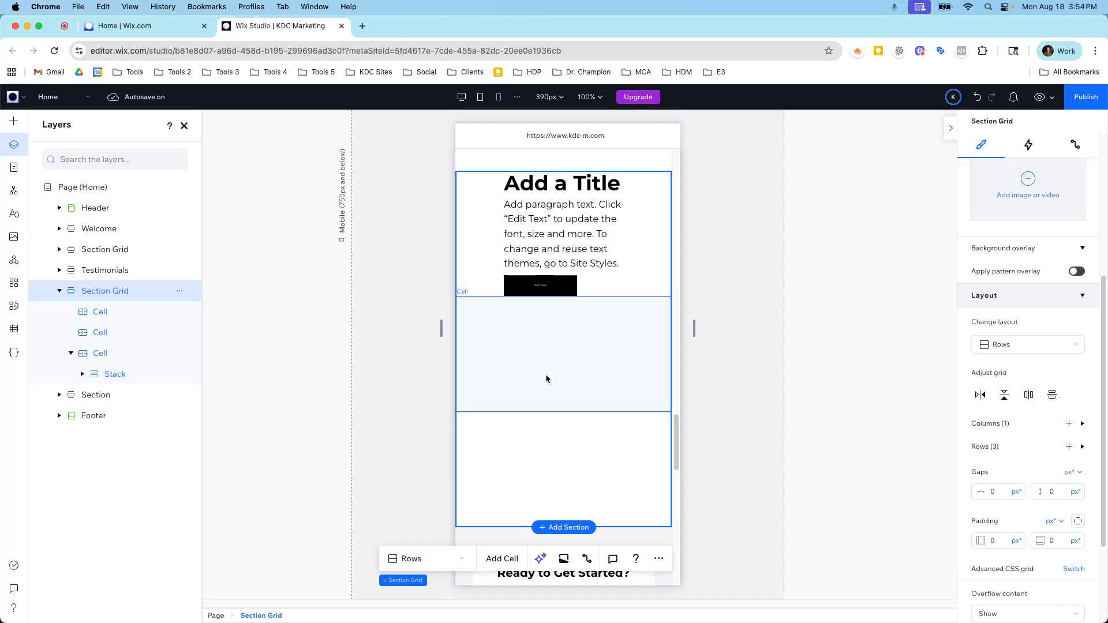
Set the section grid's mobile padding to 8 vw horizontally and 40 px vertically.
{"action": "left_click", "coordinate": [536, 239]}
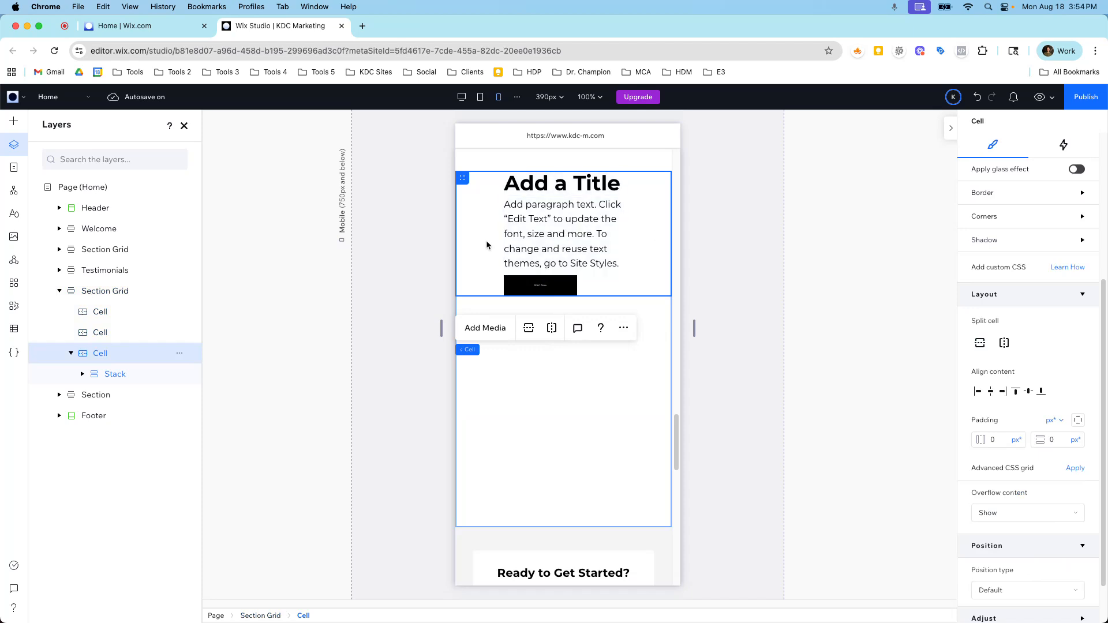
{"action": "left_click", "coordinate": [115, 291]}
{"action": "scroll", "coordinate": [991, 447], "scroll_direction": "down", "scroll_amount": 3}
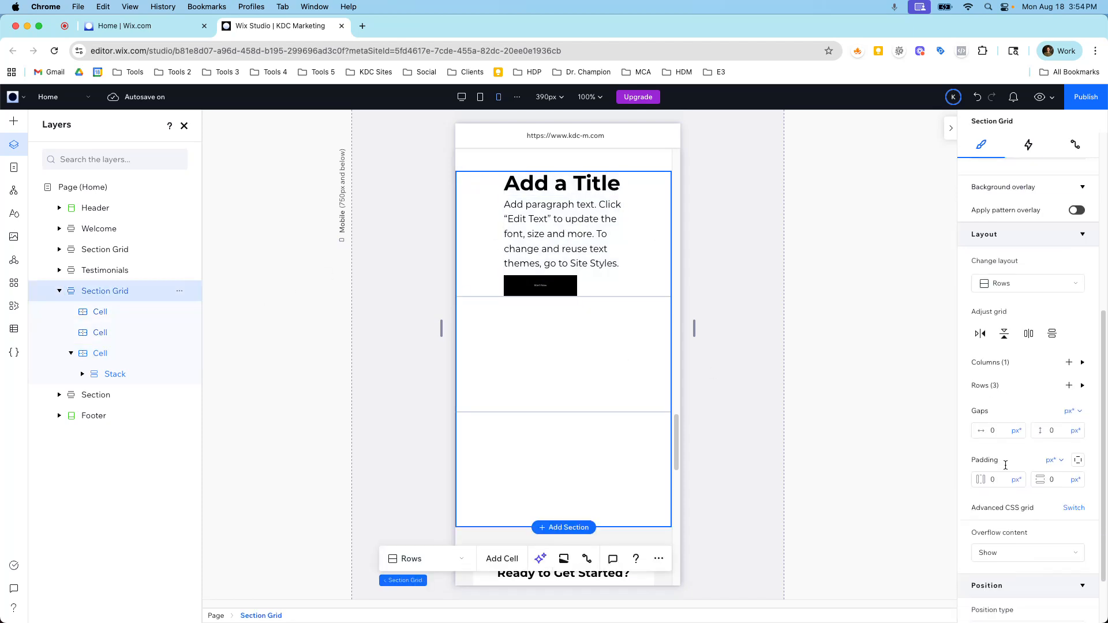
{"action": "left_click", "coordinate": [1016, 409]}
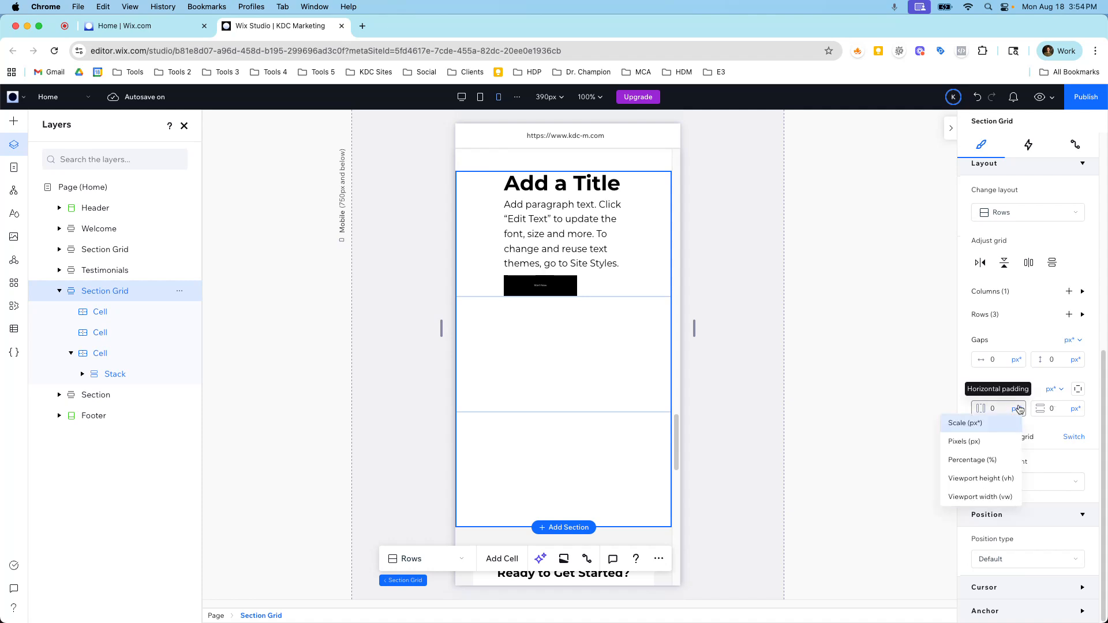
{"action": "left_click", "coordinate": [984, 500]}
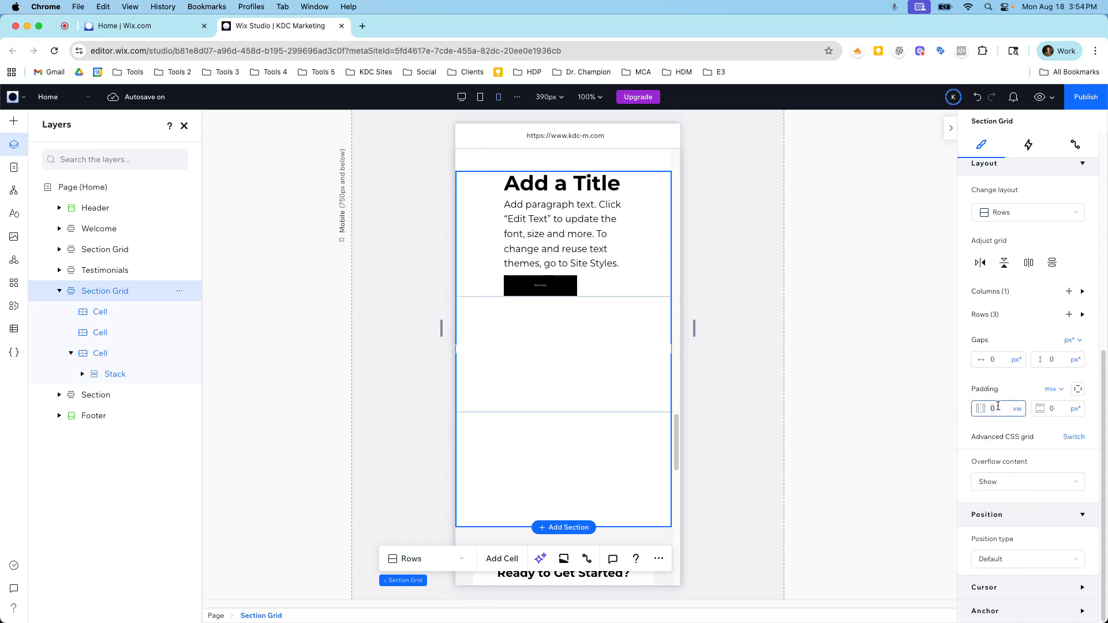
{"action": "key", "text": "Return"}
{"action": "left_click", "coordinate": [1075, 408]}
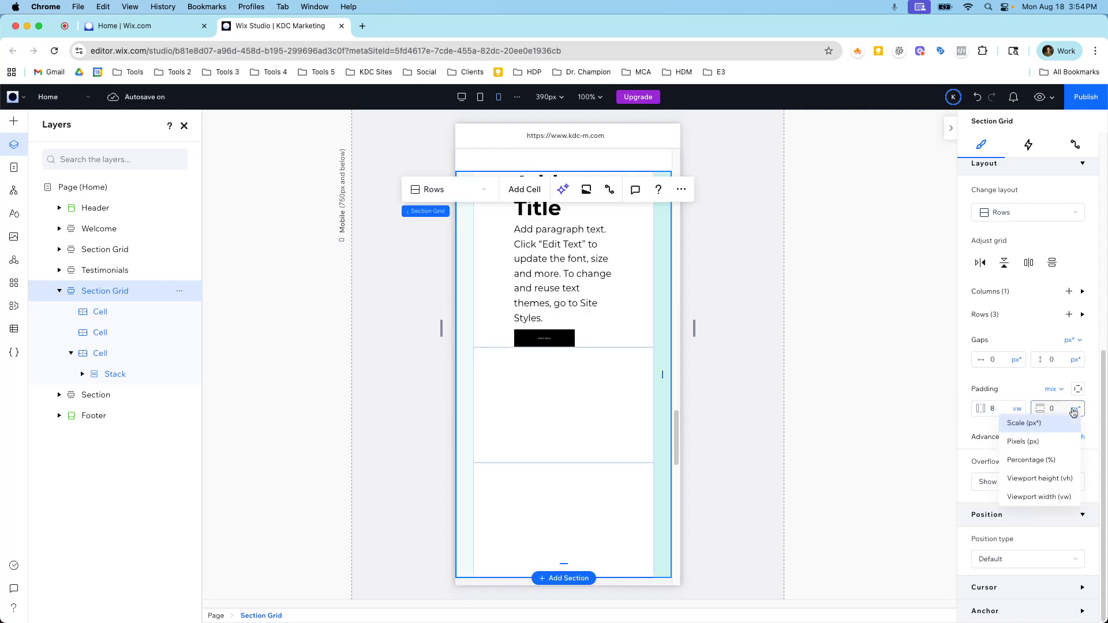
{"action": "left_click", "coordinate": [1039, 442]}
{"action": "left_click", "coordinate": [1057, 410]}
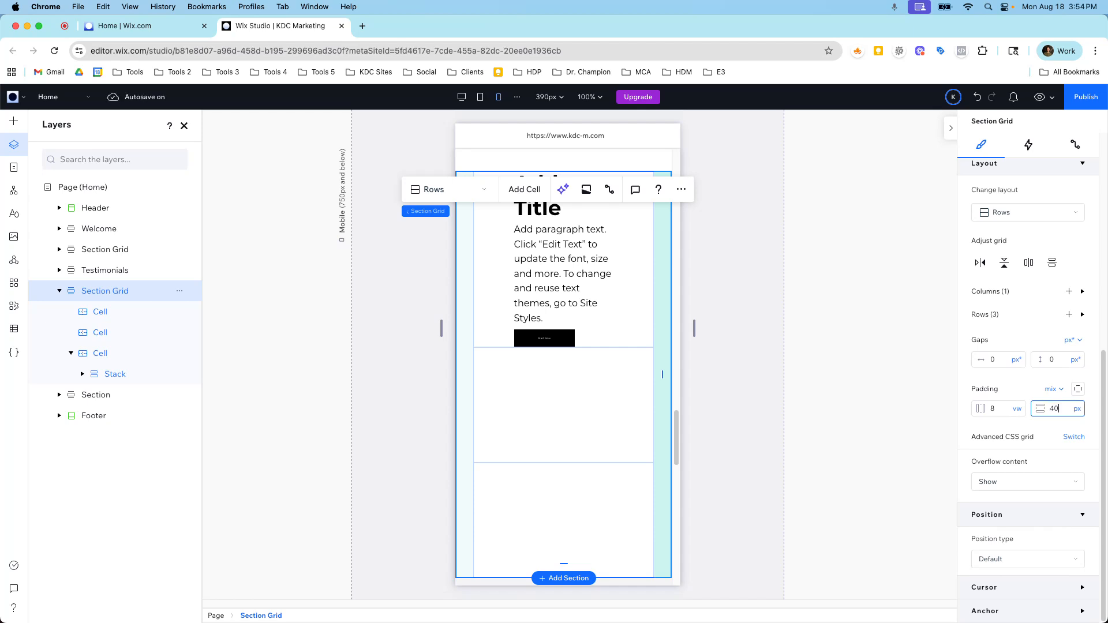
{"action": "type", "text": "40"}
{"action": "key", "text": "Return"}
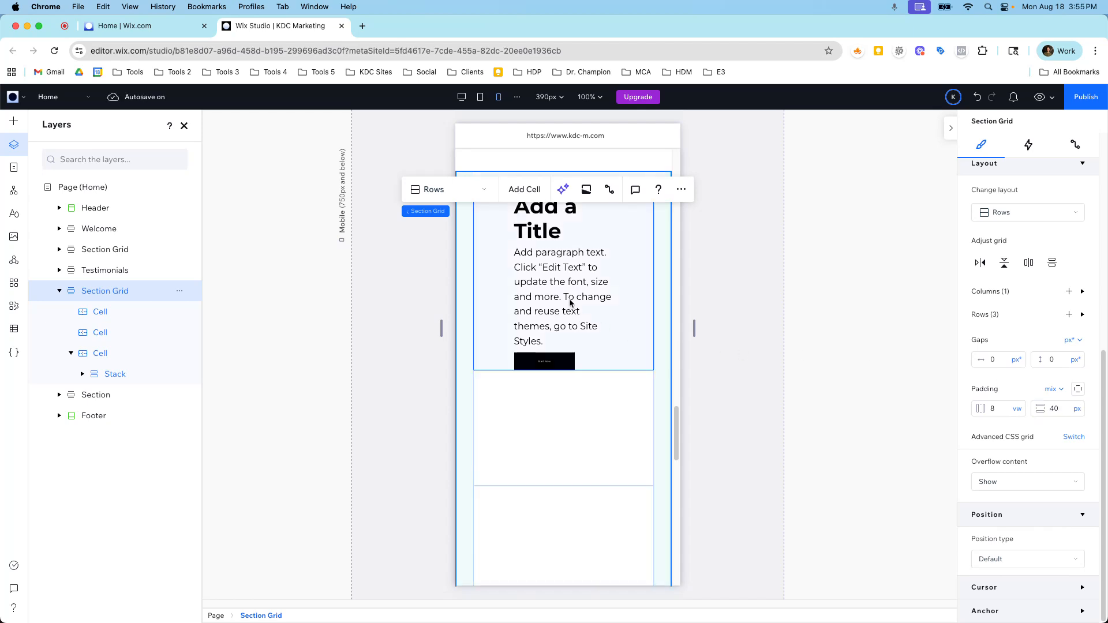
Widen the stack on both sides so it fills most of its cell's width in the mobile layout.
{"action": "left_click", "coordinate": [559, 282]}
{"action": "left_click", "coordinate": [559, 282]}
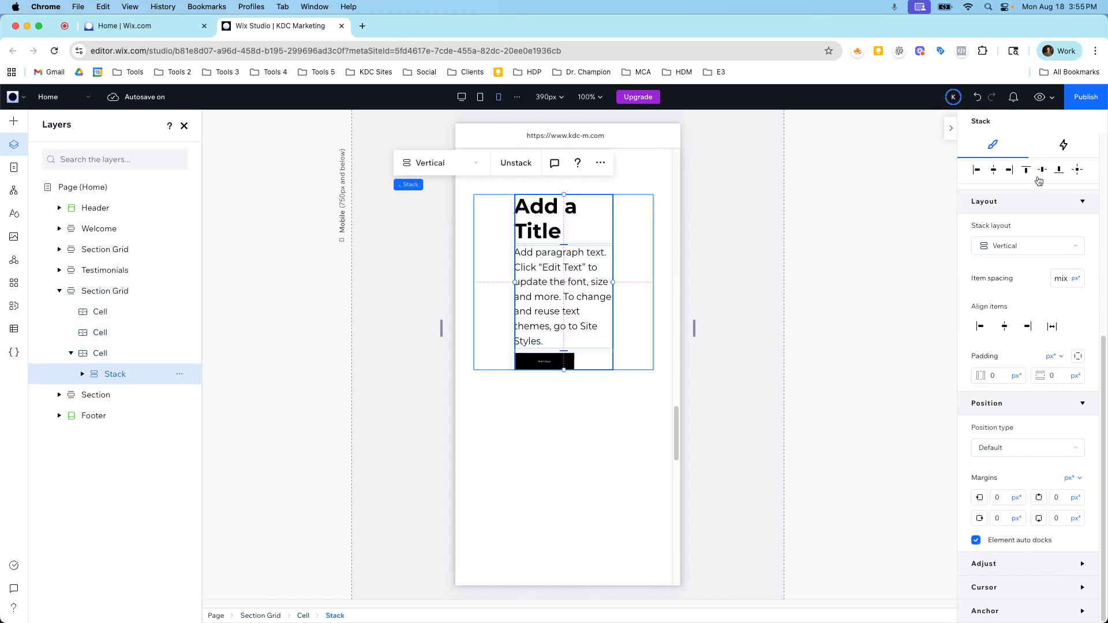
{"action": "left_click_drag", "start_coordinate": [515, 282], "coordinate": [480, 282]}
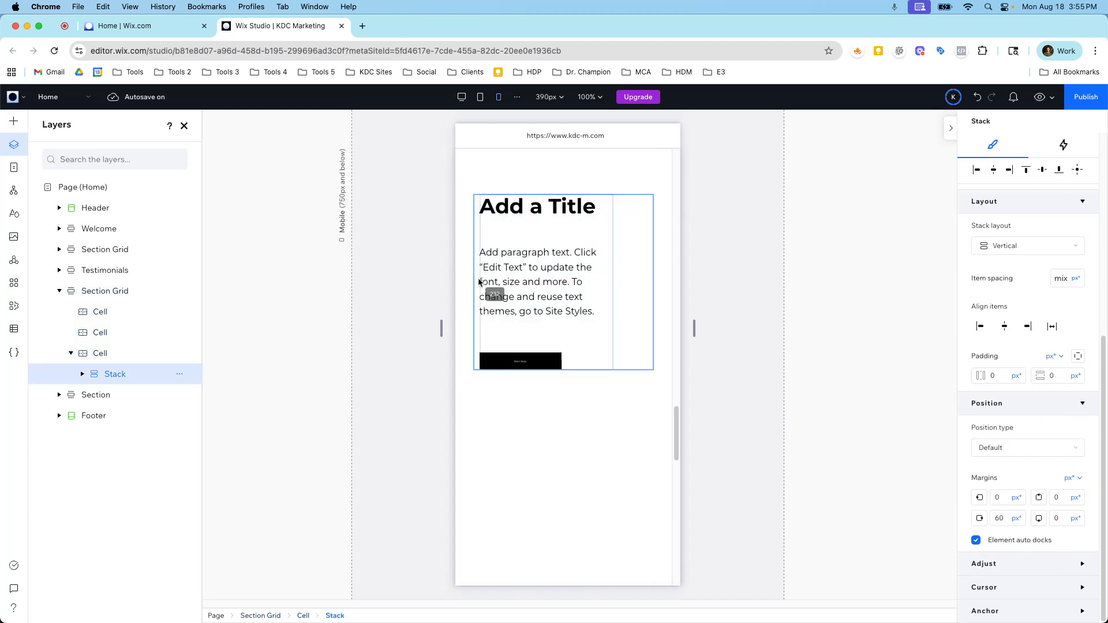
{"action": "left_click_drag", "start_coordinate": [612, 259], "coordinate": [633, 258]}
Set the horizontal and vertical padding of the cell containing the stack to 6% each.
{"action": "left_click", "coordinate": [645, 233]}
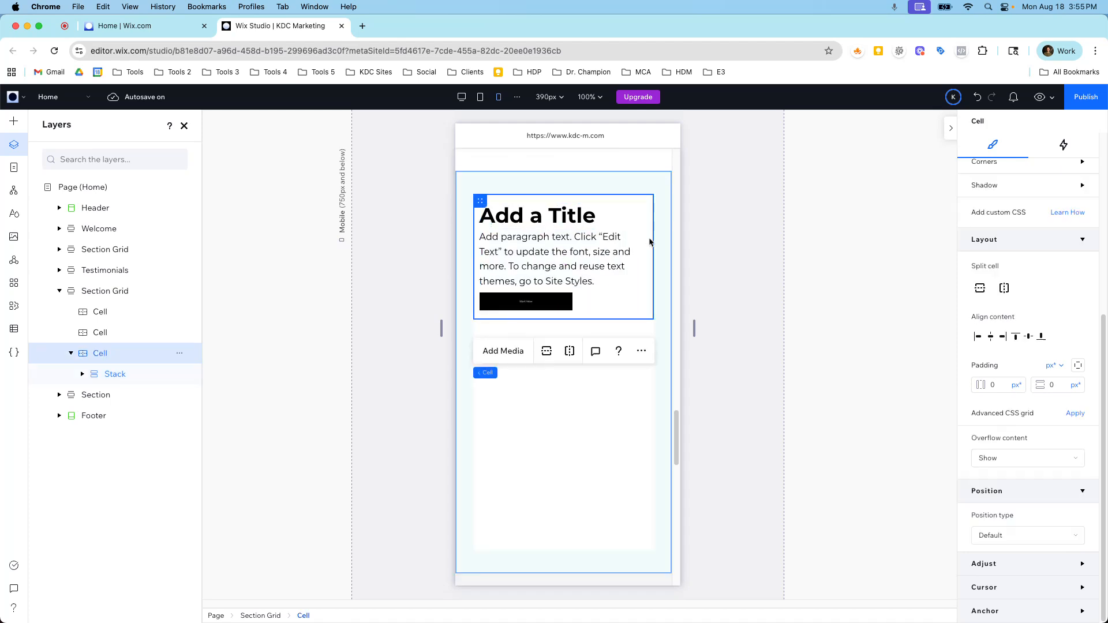
{"action": "left_click", "coordinate": [1000, 383]}
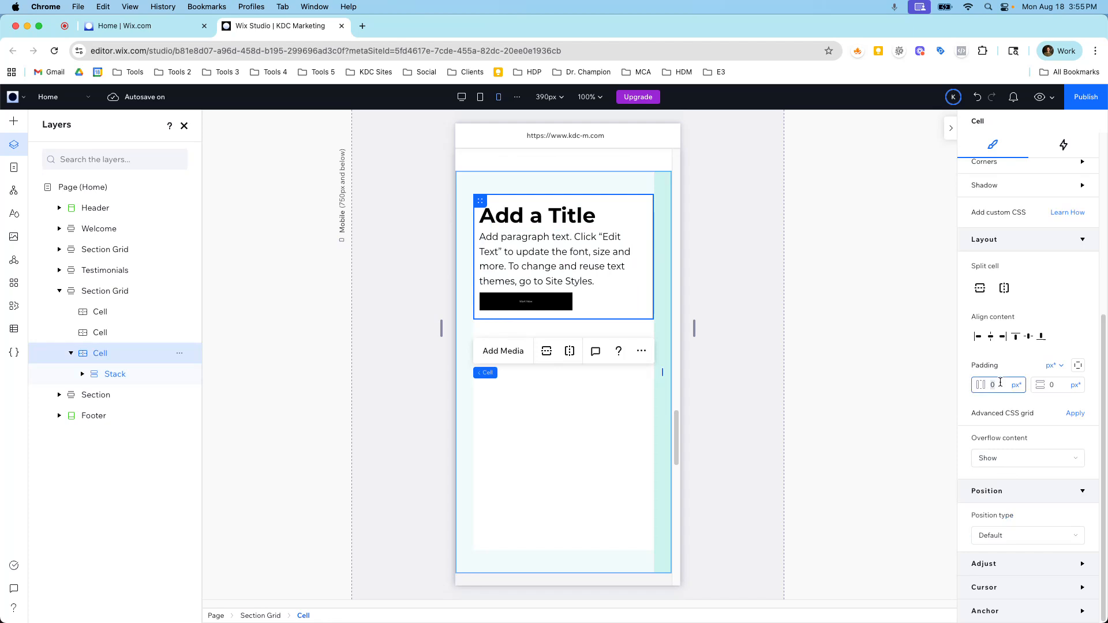
{"action": "left_click", "coordinate": [1016, 385]}
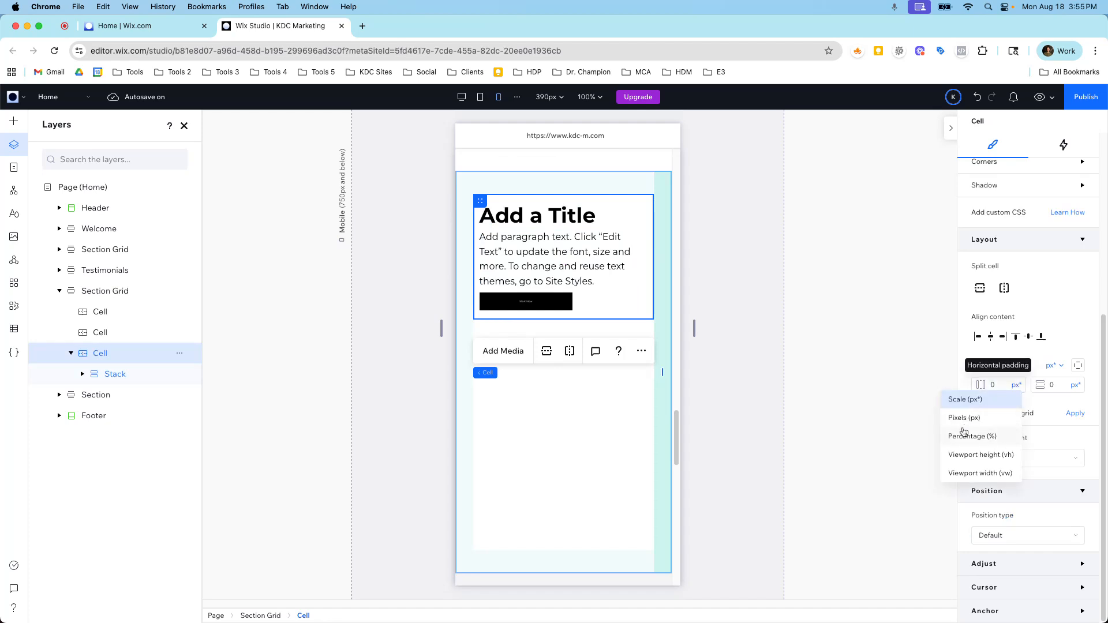
{"action": "left_click", "coordinate": [964, 435]}
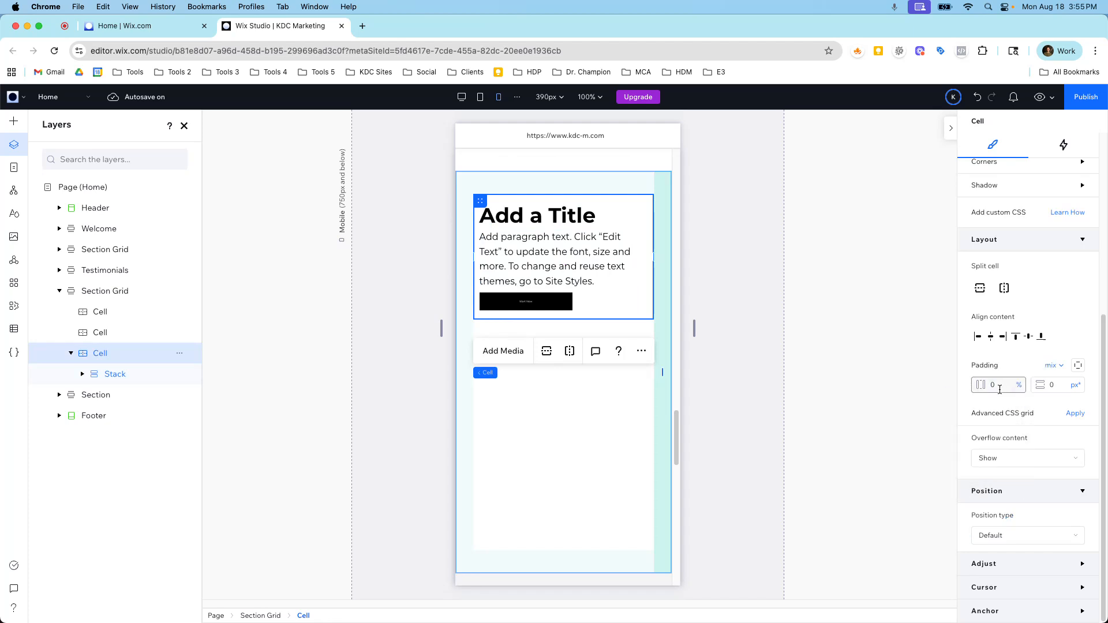
{"action": "left_click", "coordinate": [1076, 385]}
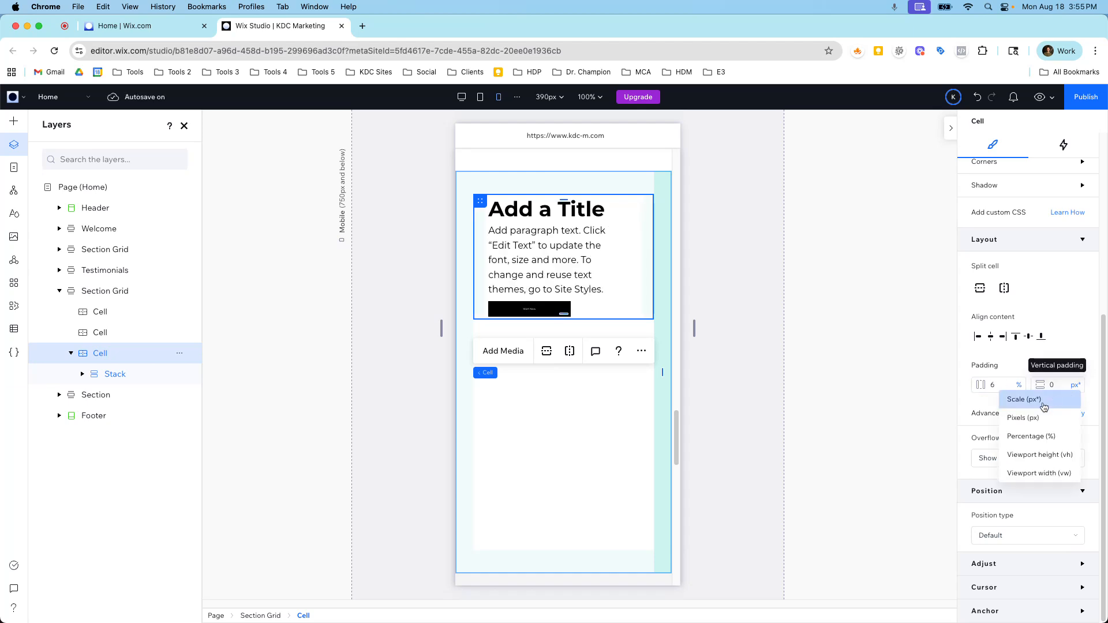
{"action": "left_click", "coordinate": [1032, 436]}
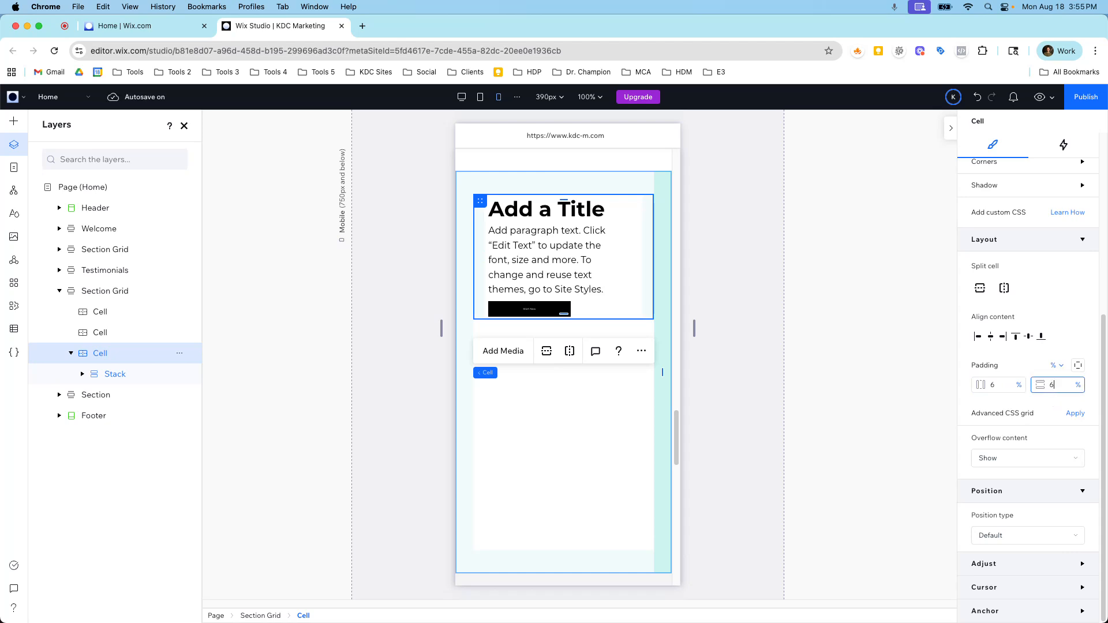
{"action": "key", "text": "Return"}
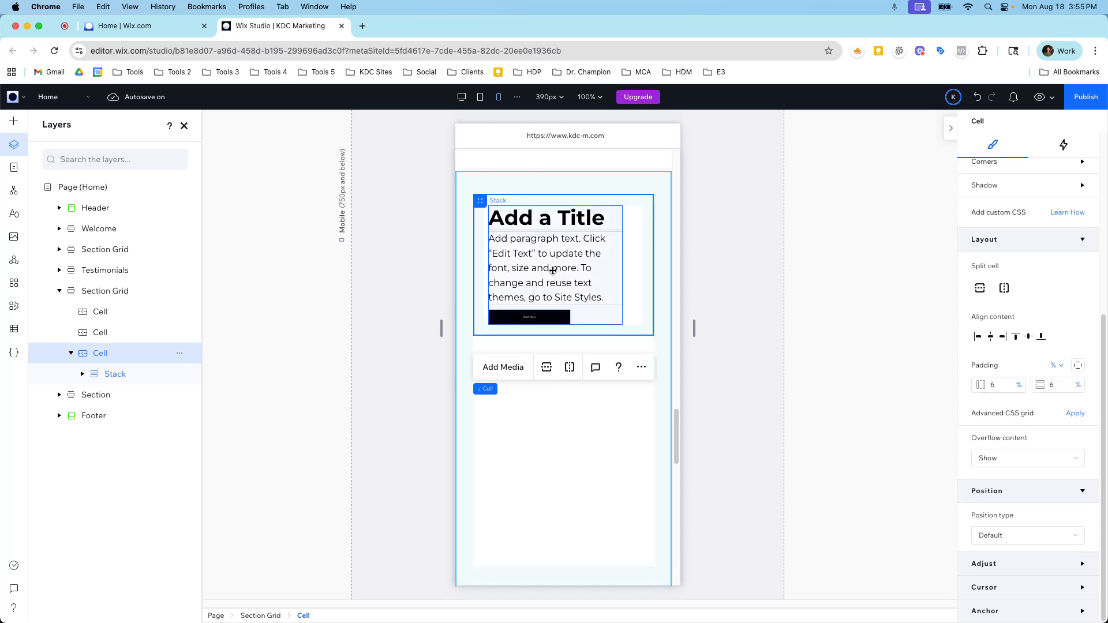
Center-align the new stack's items and set its item spacing to 24 px*.
{"action": "left_click", "coordinate": [553, 271]}
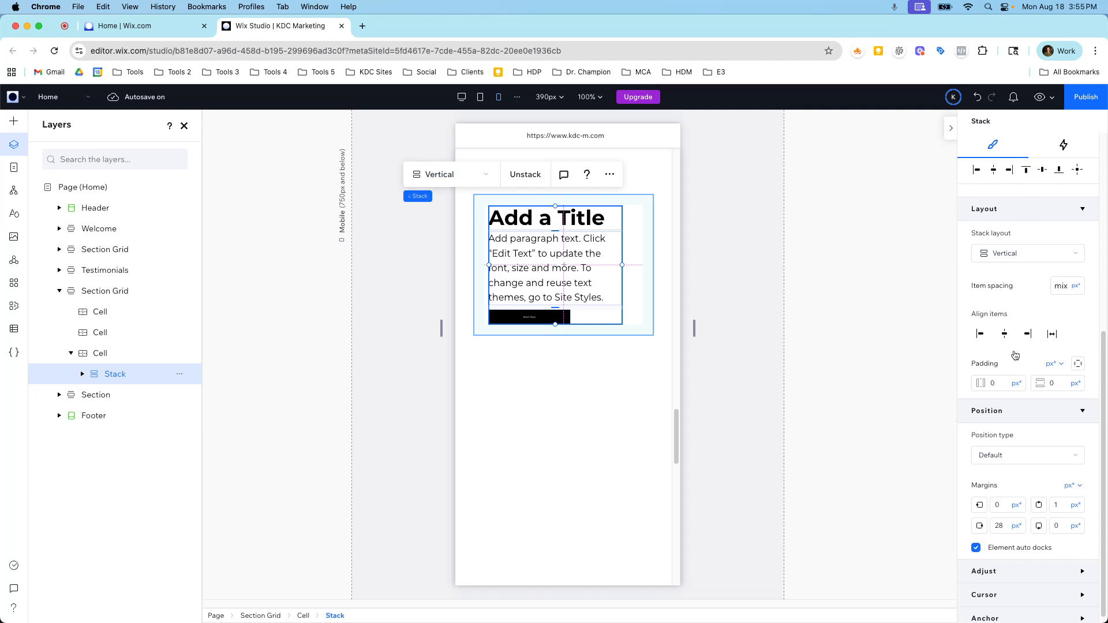
{"action": "left_click", "coordinate": [1004, 334]}
{"action": "left_click", "coordinate": [1063, 285]}
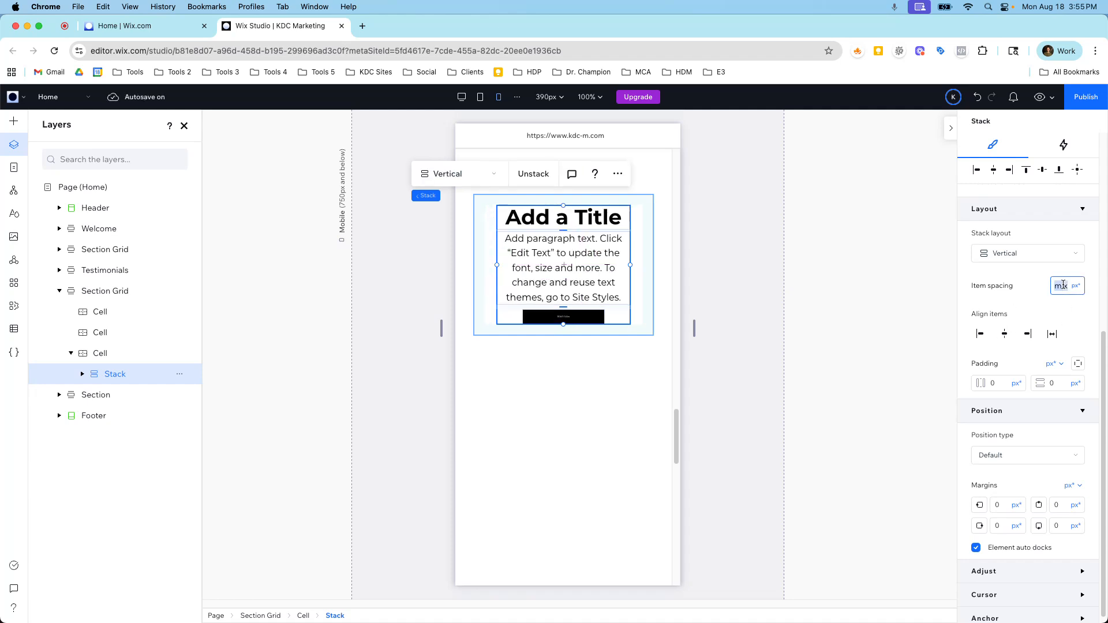
{"action": "type", "text": "24"}
{"action": "key", "text": "Return"}
Reduce the stack's item spacing to 16 px*.
{"action": "left_click", "coordinate": [1056, 284]}
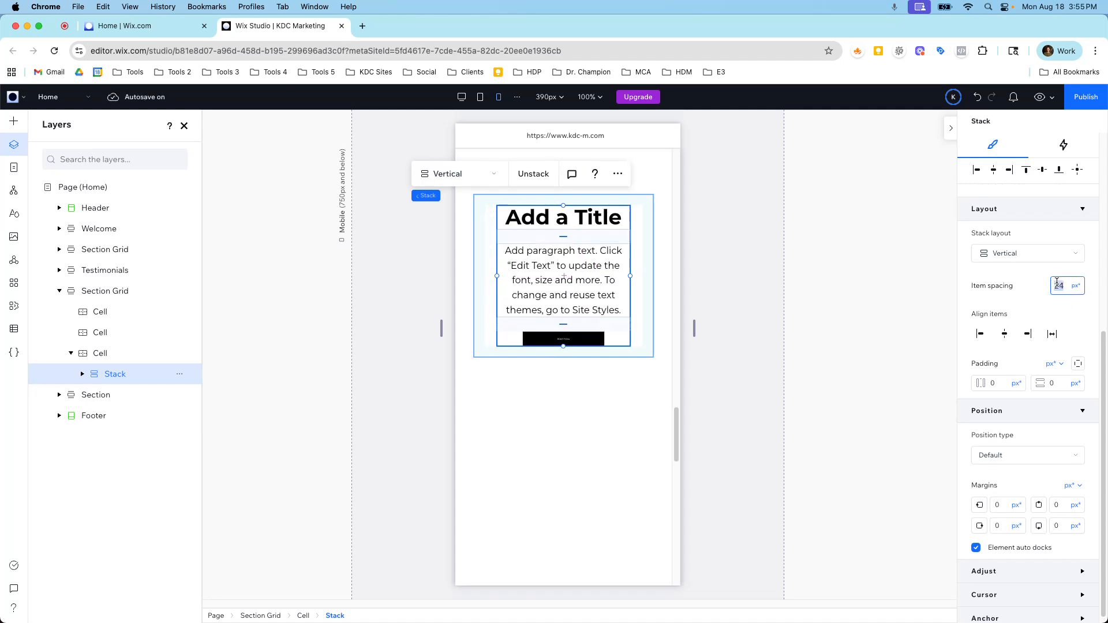
{"action": "type", "text": "16"}
{"action": "key", "text": "Return"}
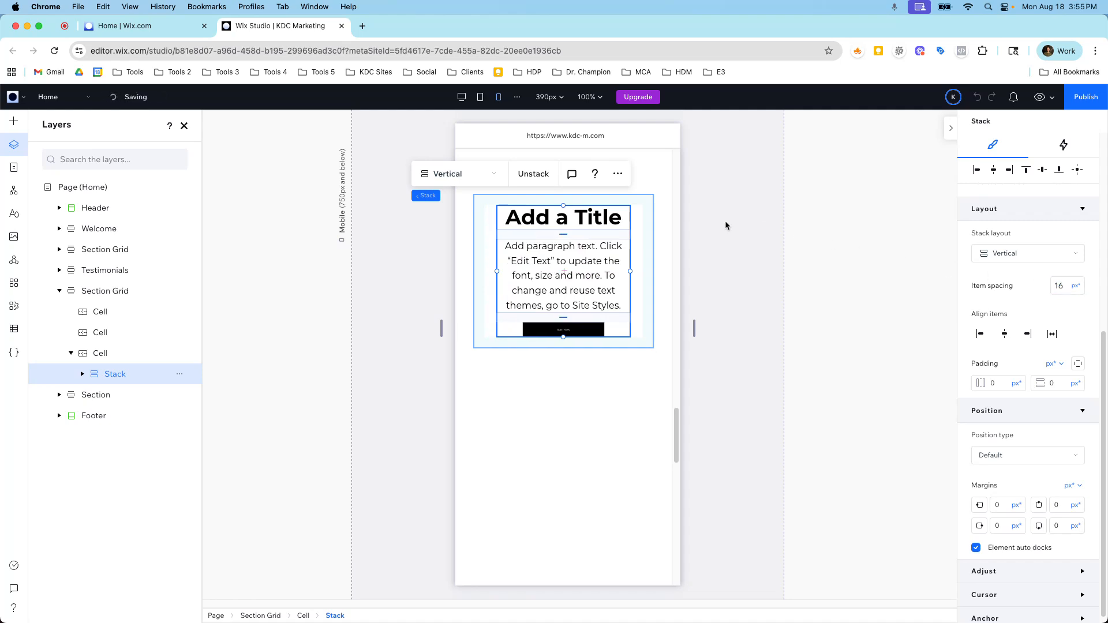
Set the Start Now button's text theme to Paragraph 1 in the mobile layout.
{"action": "left_click", "coordinate": [563, 330]}
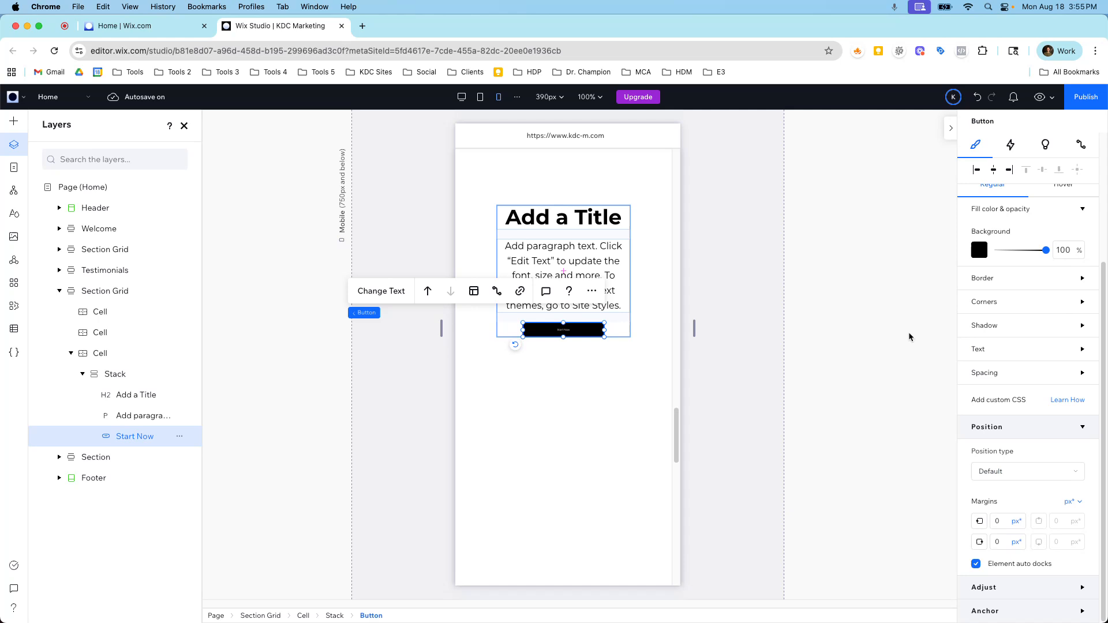
{"action": "left_click", "coordinate": [994, 349]}
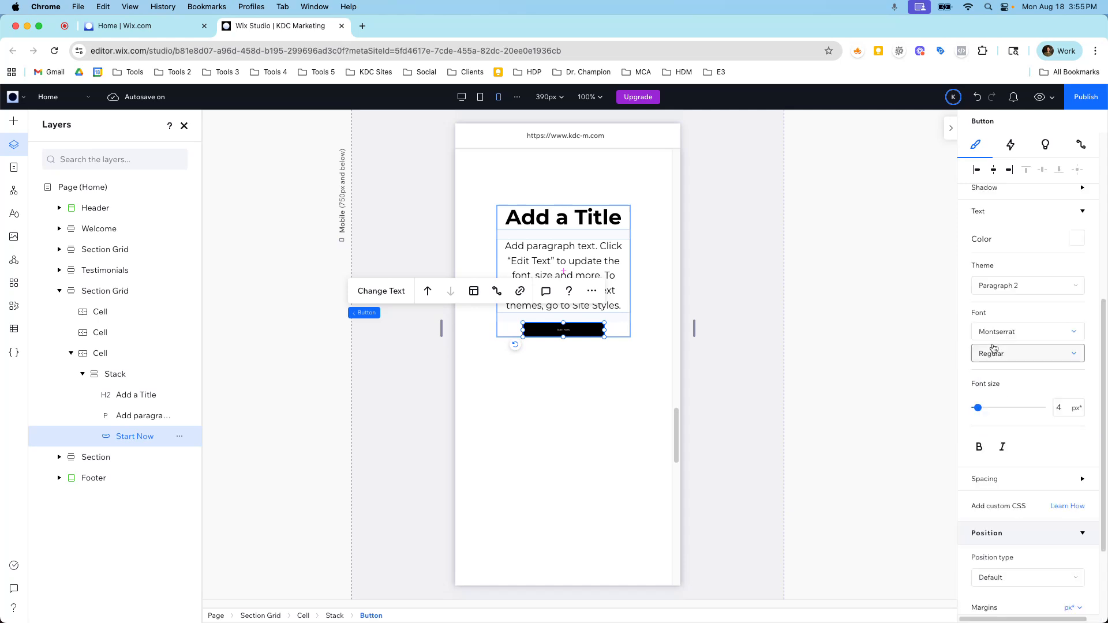
{"action": "left_click", "coordinate": [1004, 286]}
{"action": "left_click", "coordinate": [989, 292]}
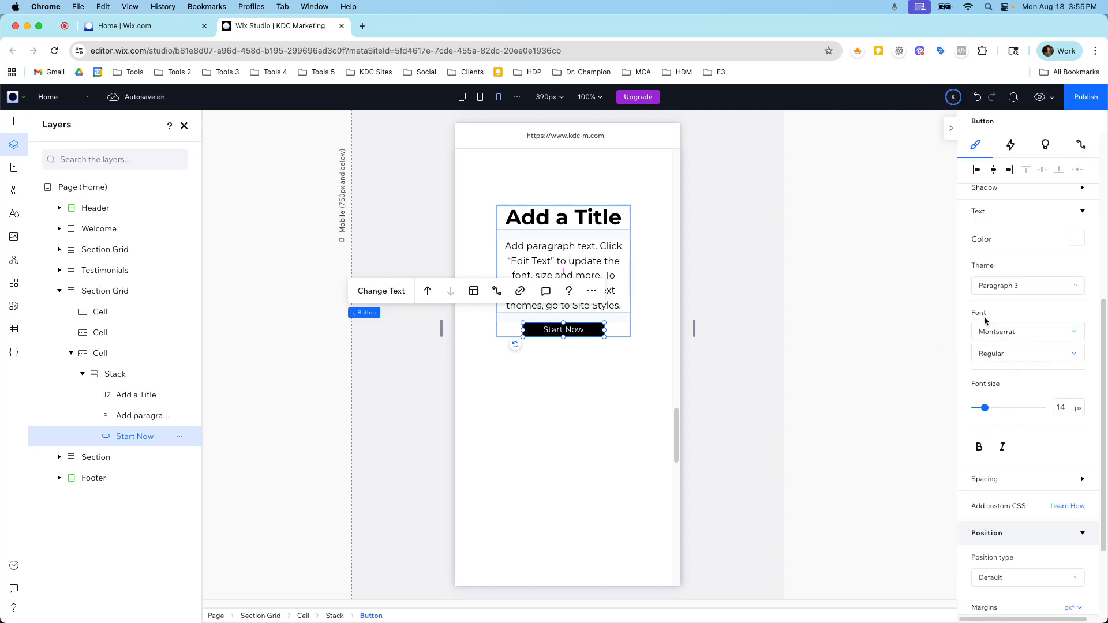
{"action": "left_click", "coordinate": [993, 289]}
{"action": "left_click", "coordinate": [979, 218]}
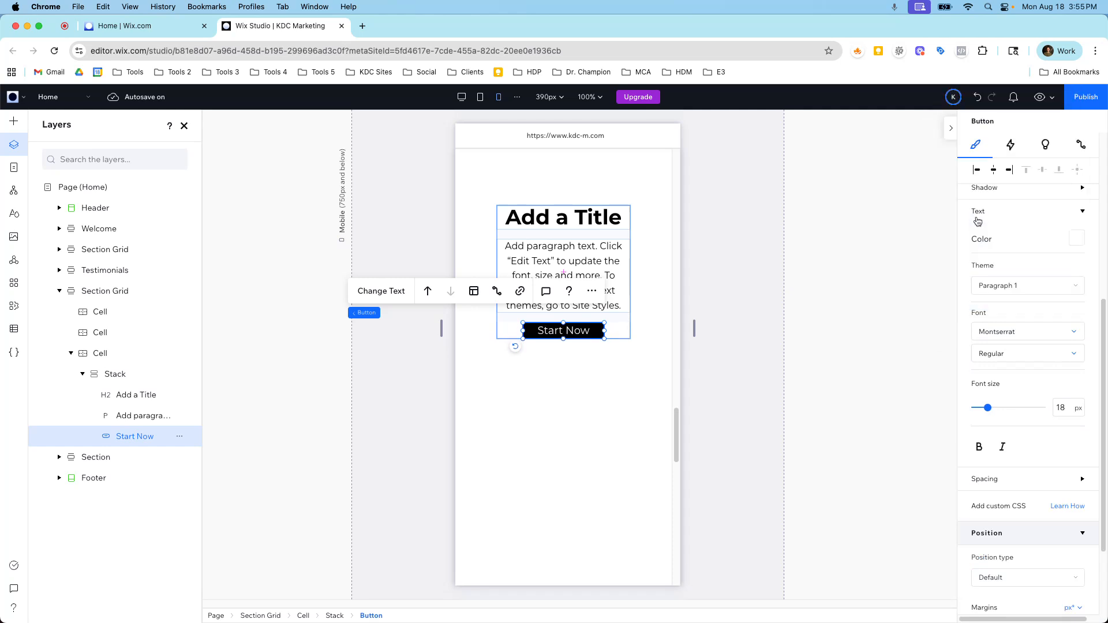
{"action": "left_click", "coordinate": [592, 368]}
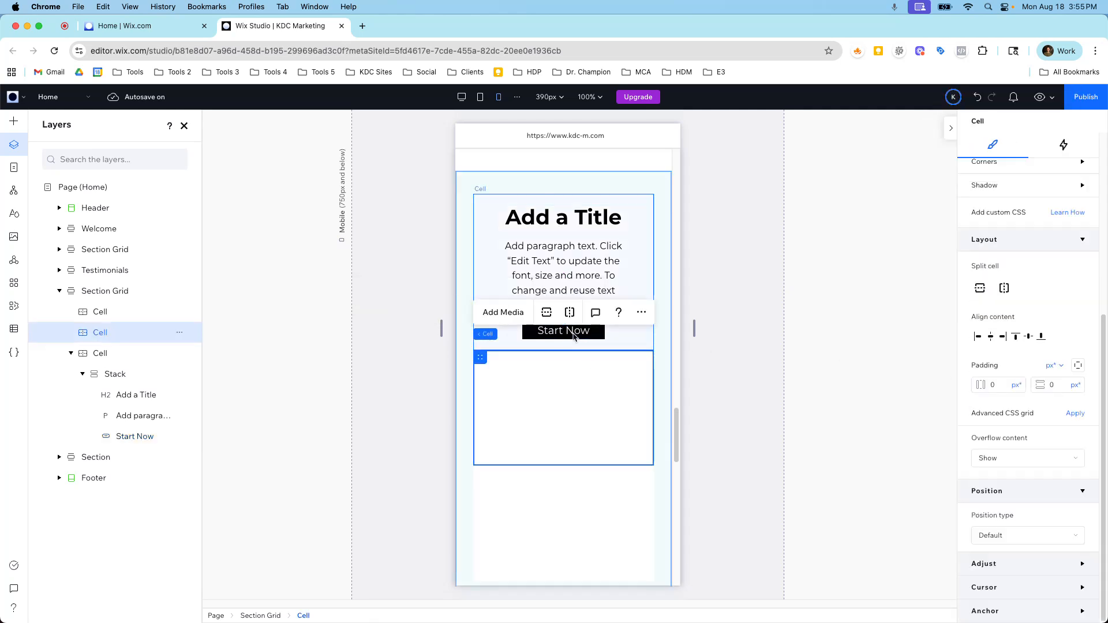
Make the Start Now button slightly taller in the mobile layout.
{"action": "left_click", "coordinate": [573, 331]}
{"action": "left_click", "coordinate": [562, 327]}
{"action": "left_click", "coordinate": [559, 326]}
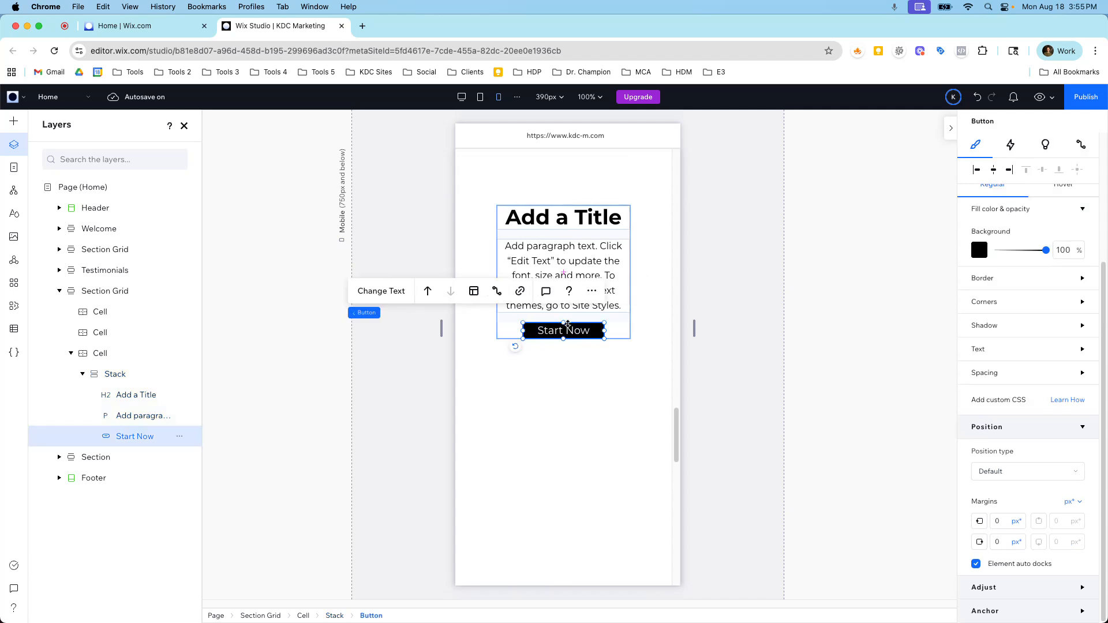
{"action": "left_click_drag", "start_coordinate": [563, 322], "coordinate": [563, 316]}
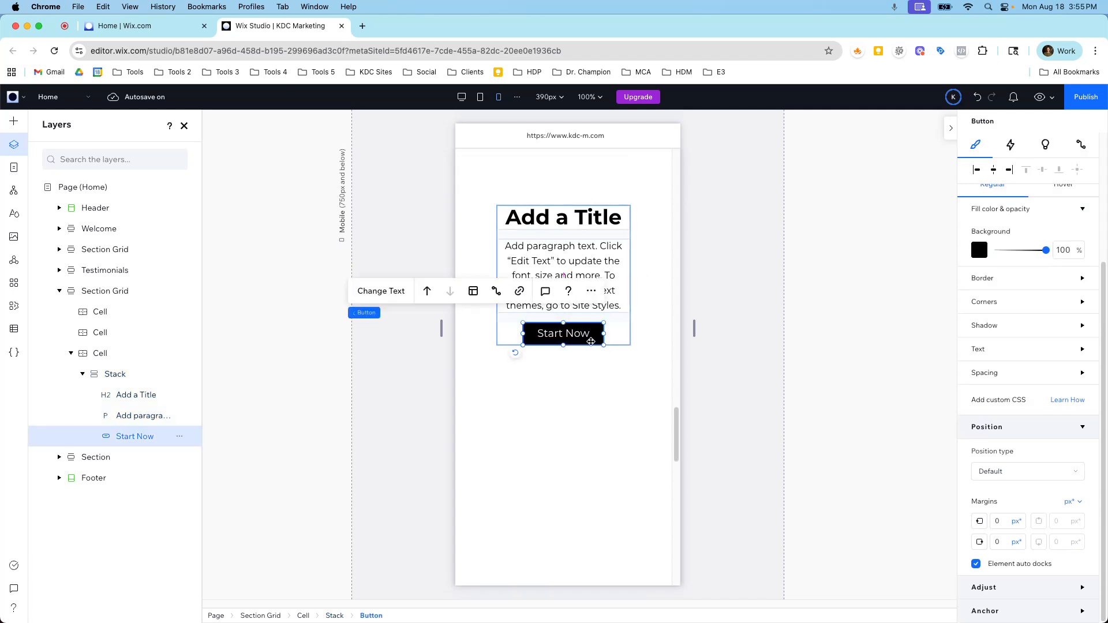
{"action": "left_click", "coordinate": [506, 341]}
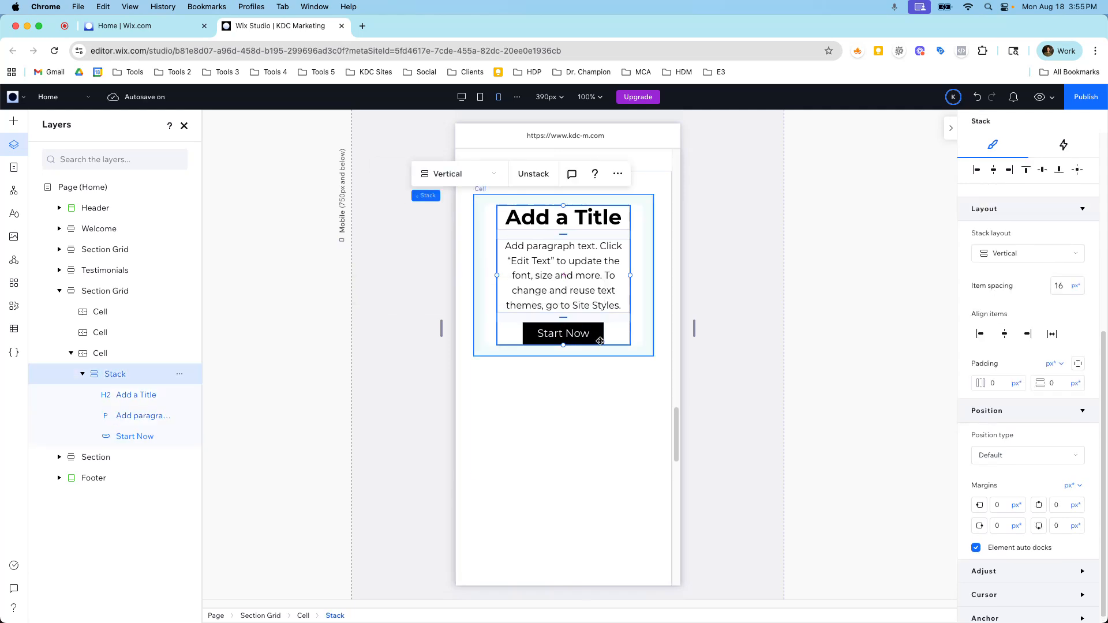
Set the horizontal and vertical gaps of the section grid containing the stack to 12 px* in the mobile layout.
{"action": "scroll", "coordinate": [594, 329], "scroll_direction": "up", "scroll_amount": 3}
{"action": "left_click", "coordinate": [666, 269]}
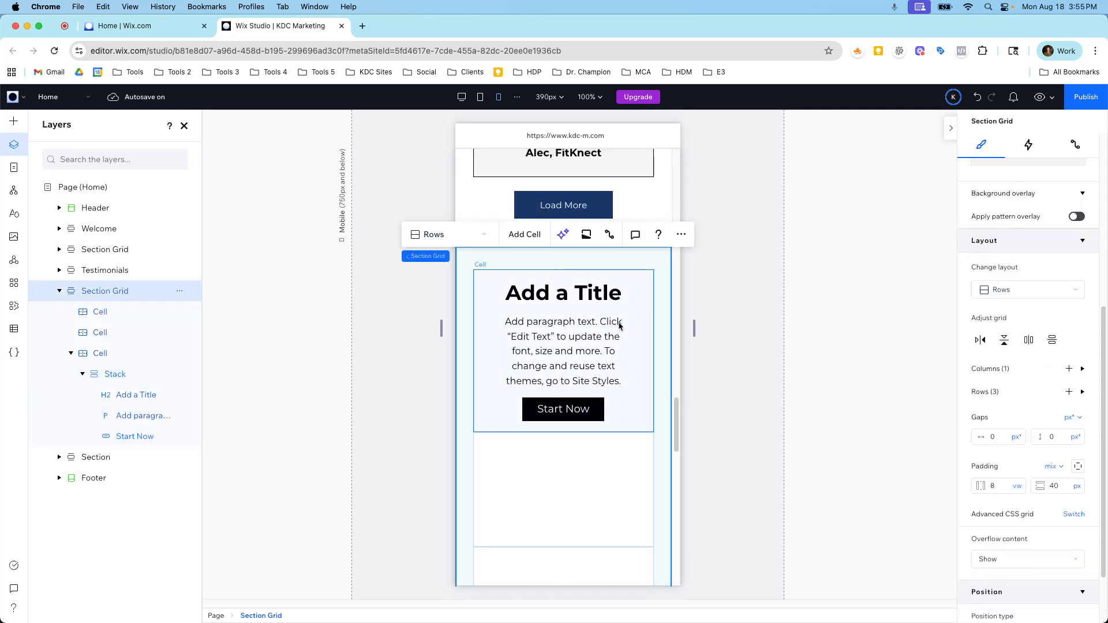
{"action": "scroll", "coordinate": [634, 332], "scroll_direction": "down", "scroll_amount": 4}
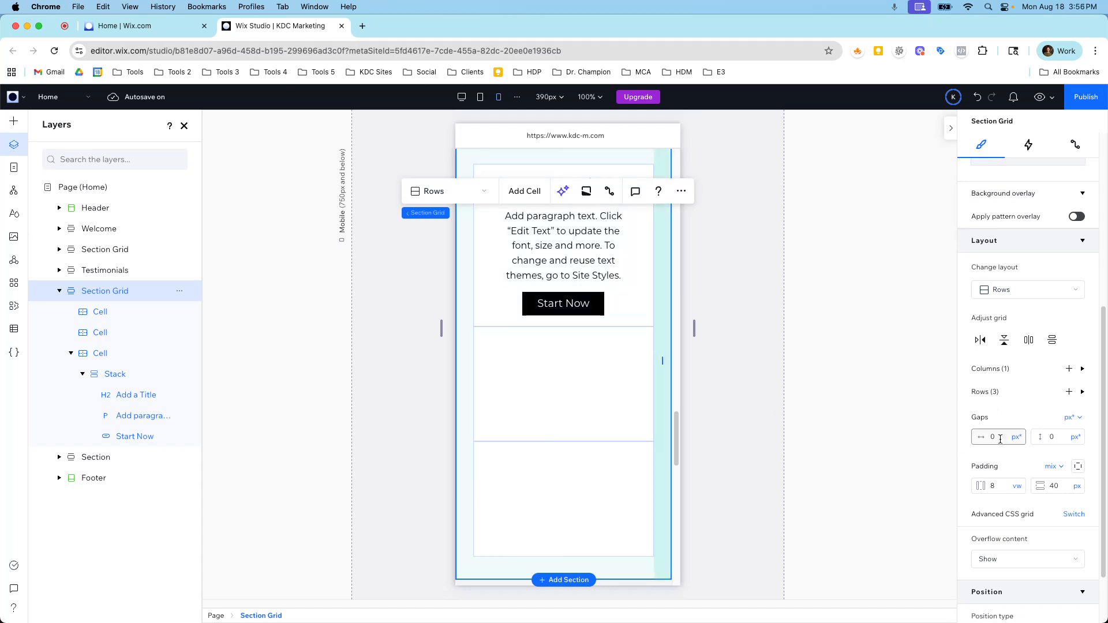
{"action": "left_click", "coordinate": [1055, 440]}
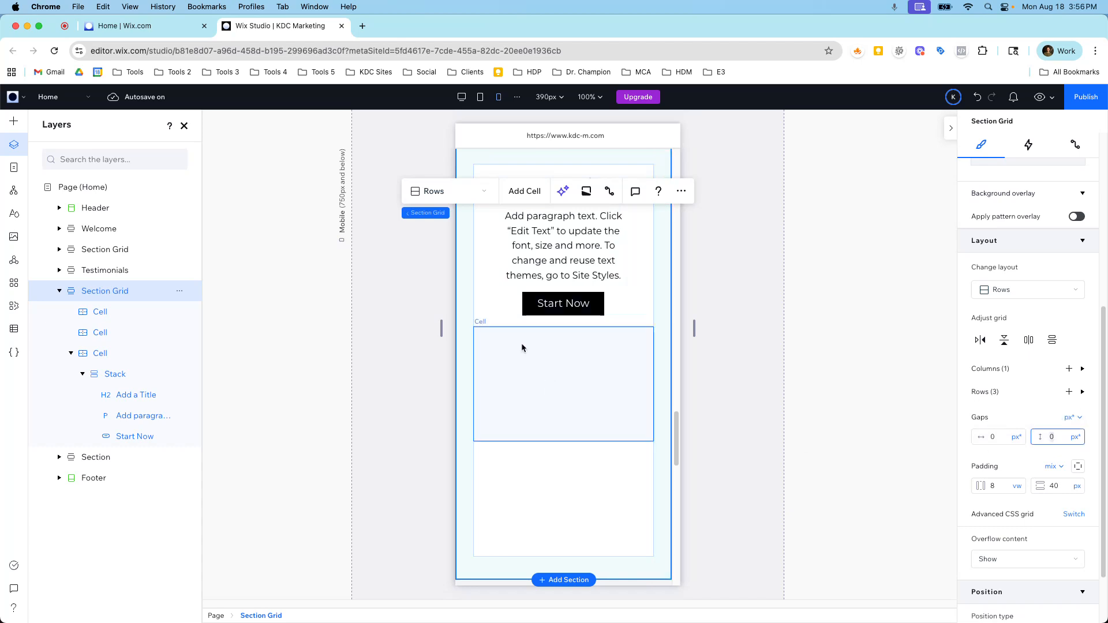
{"action": "type", "text": "12"}
{"action": "left_click", "coordinate": [996, 433]}
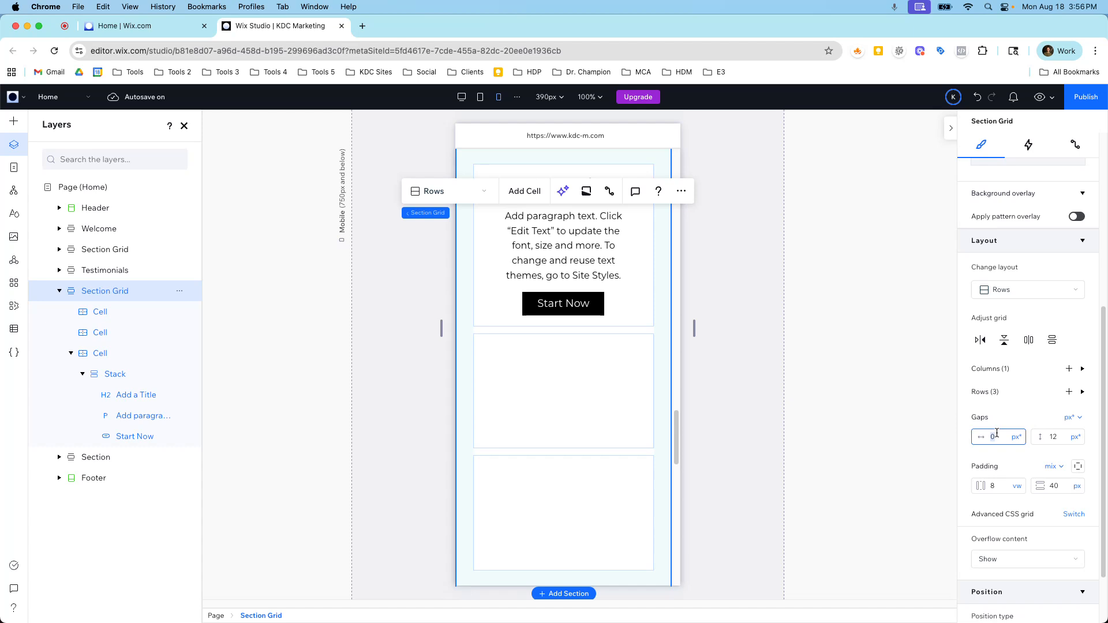
{"action": "scroll", "coordinate": [548, 431], "scroll_direction": "up", "scroll_amount": 2}
{"action": "left_click", "coordinate": [553, 332]}
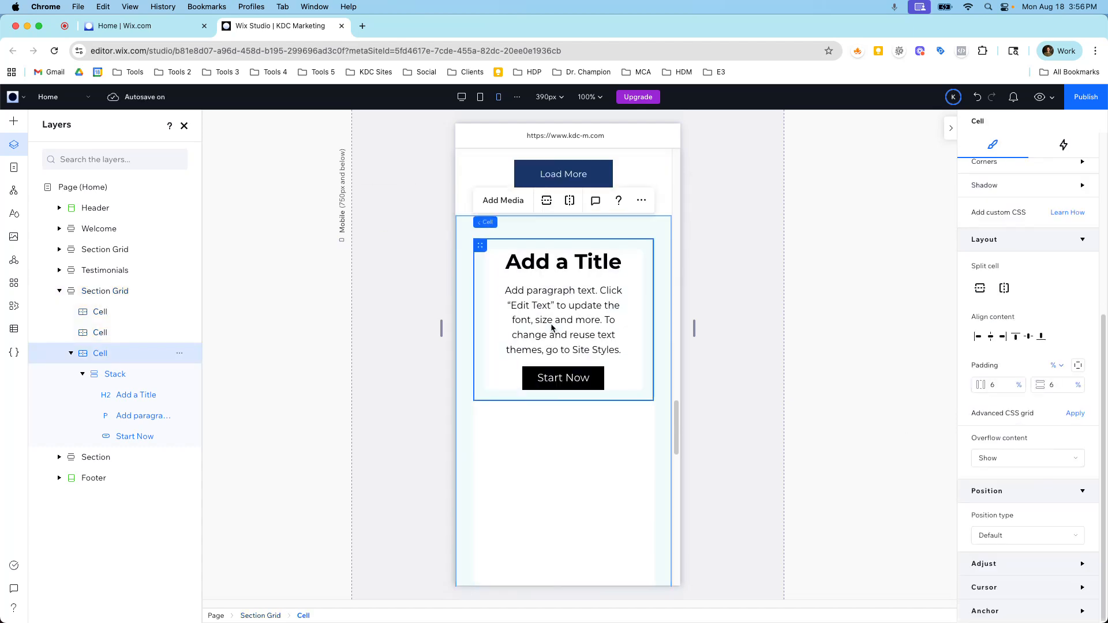
{"action": "left_click", "coordinate": [571, 312]}
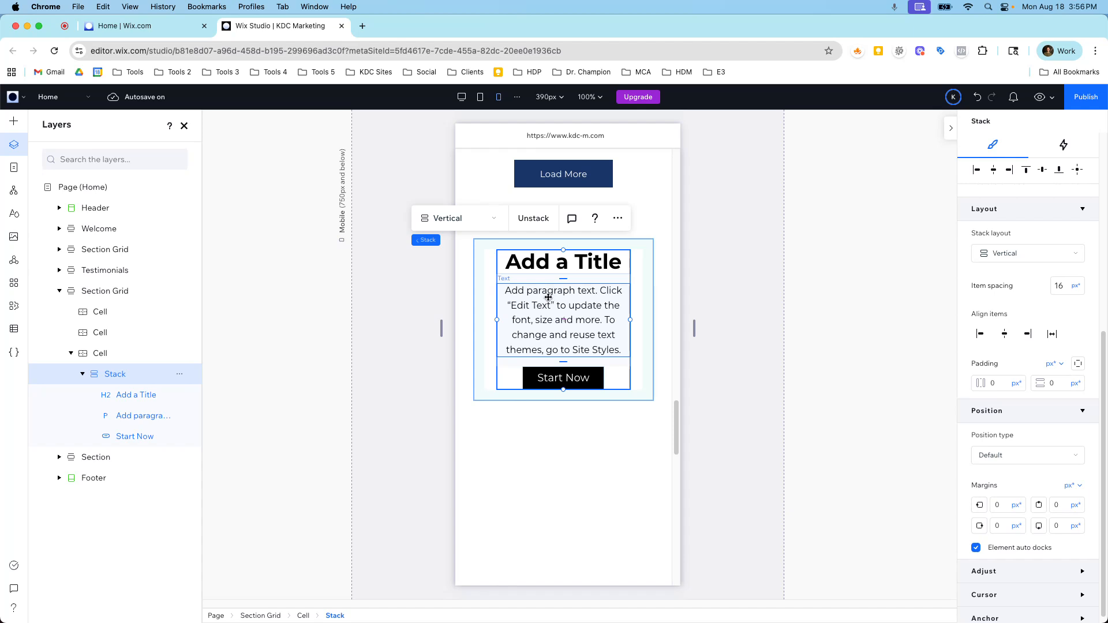
Change the layout of the section grid containing the stack to Rows at the tablet breakpoint.
{"action": "left_click", "coordinate": [479, 96]}
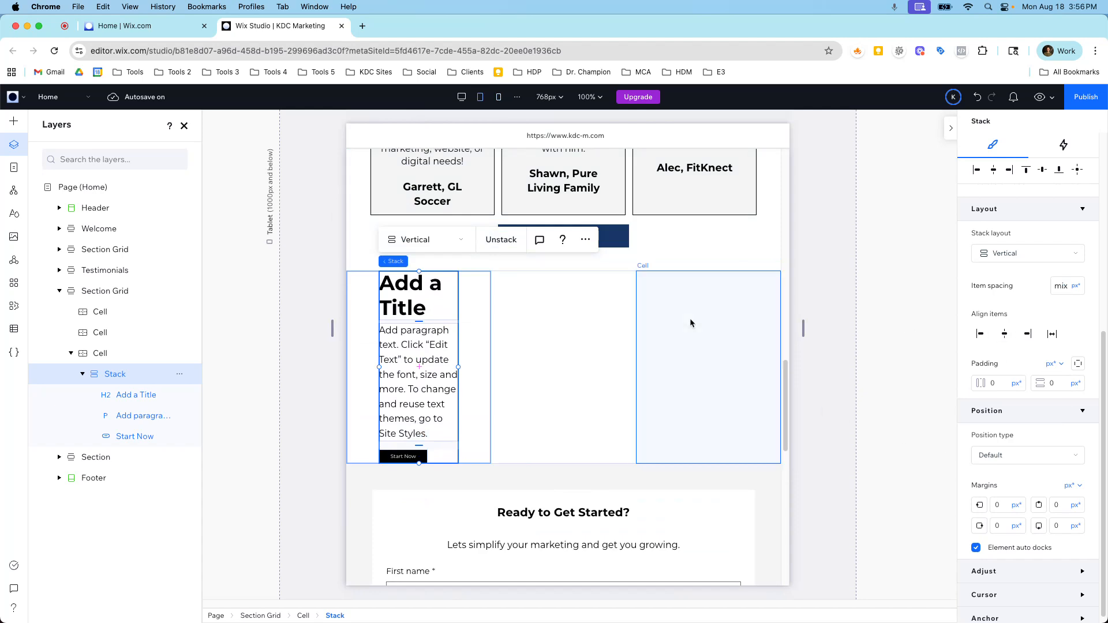
{"action": "left_click", "coordinate": [107, 291]}
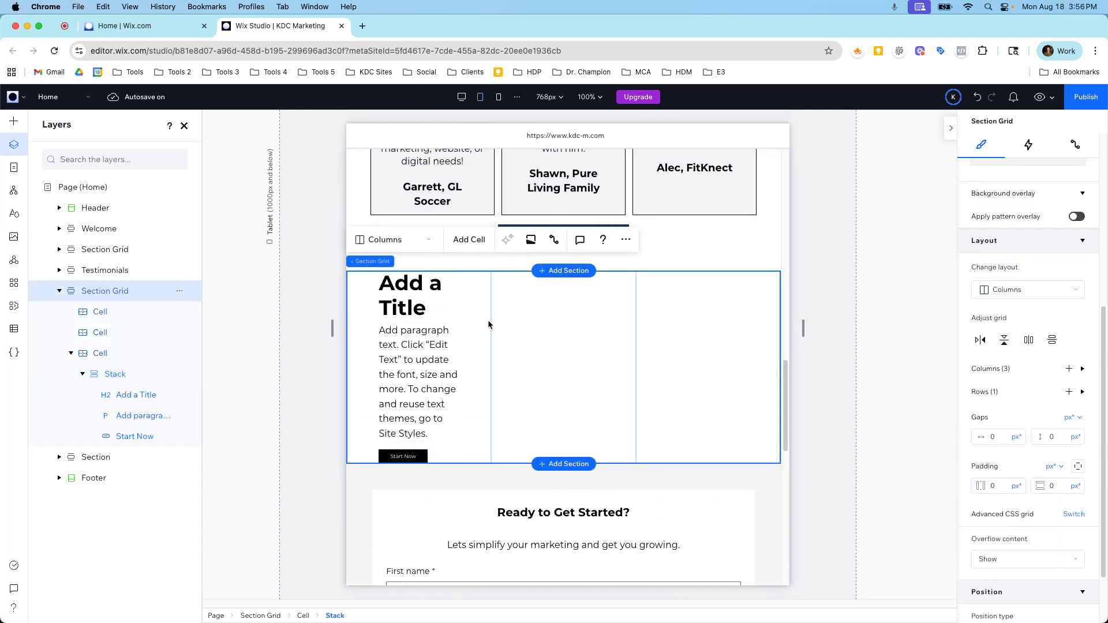
{"action": "left_click", "coordinate": [1001, 303]}
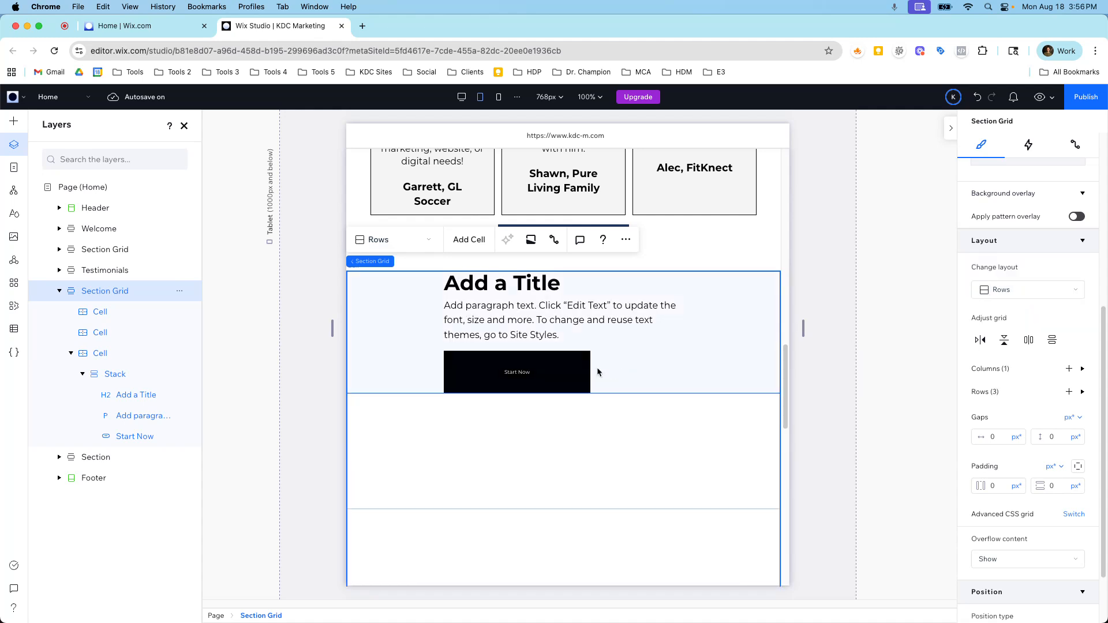
{"action": "left_click", "coordinate": [604, 339]}
{"action": "left_click", "coordinate": [603, 338]}
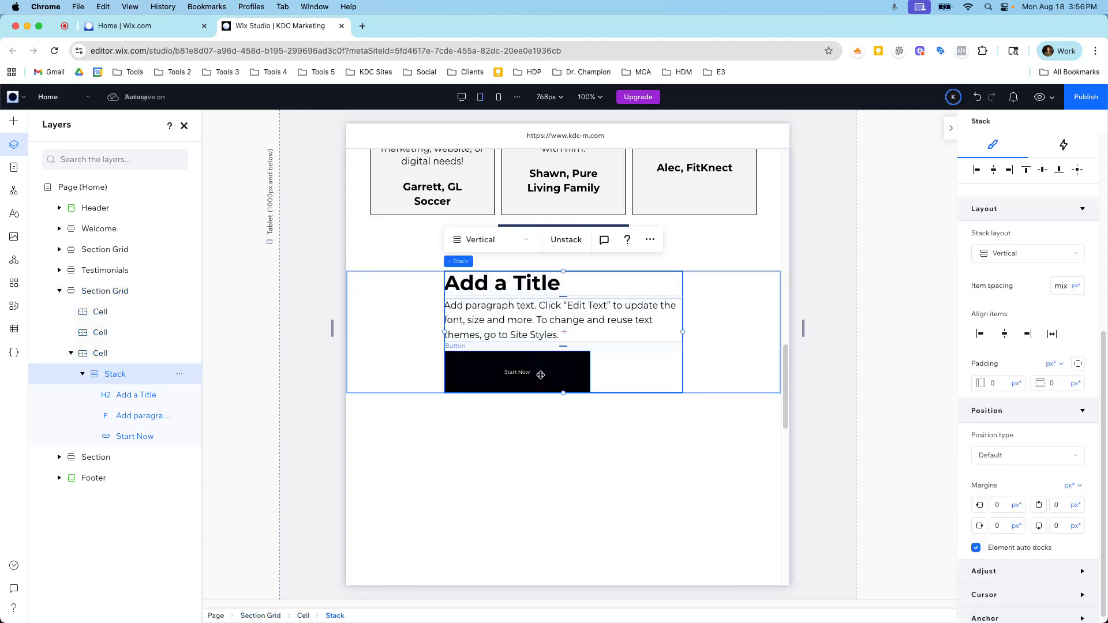
{"action": "left_click", "coordinate": [125, 291]}
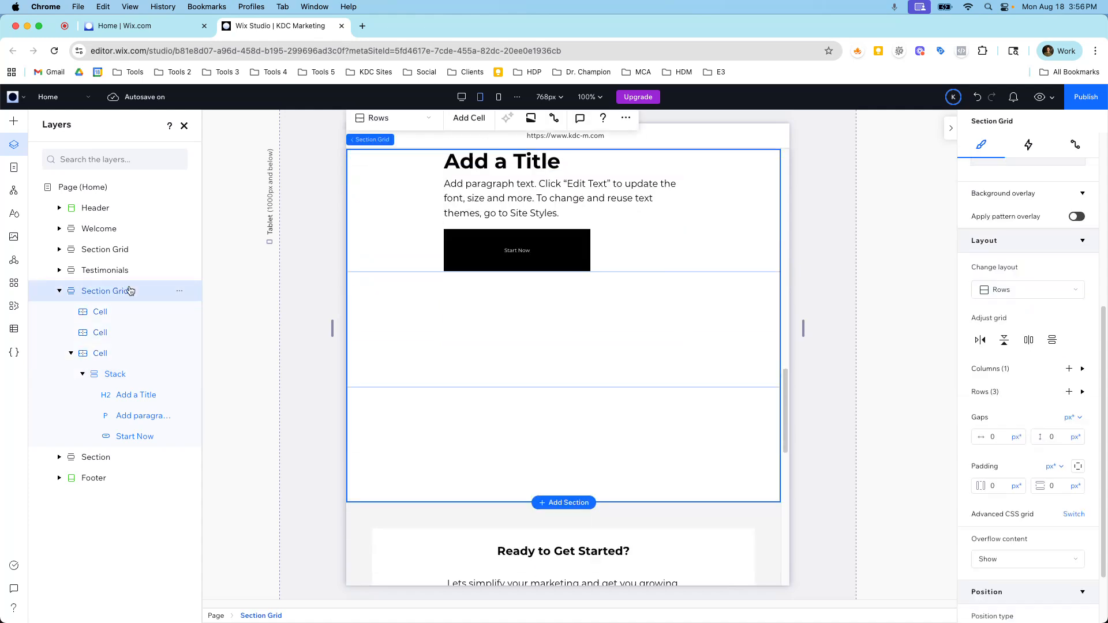
Compare the section grid's arrangement across the desktop, mobile and tablet breakpoints, ending in the desktop view.
{"action": "left_click", "coordinate": [461, 96]}
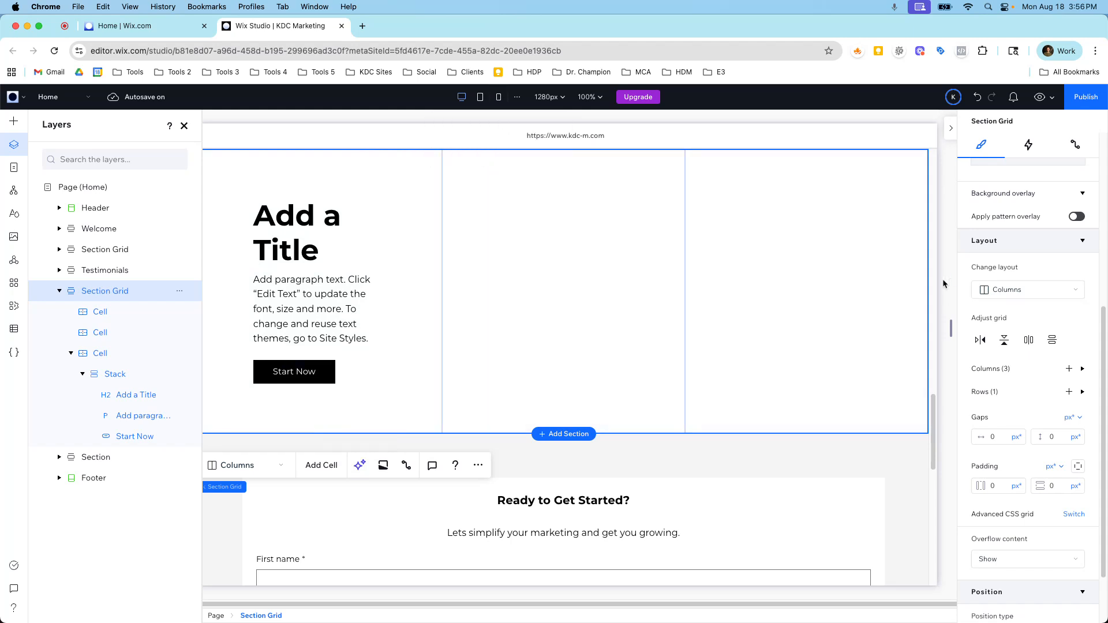
{"action": "left_click", "coordinate": [498, 97]}
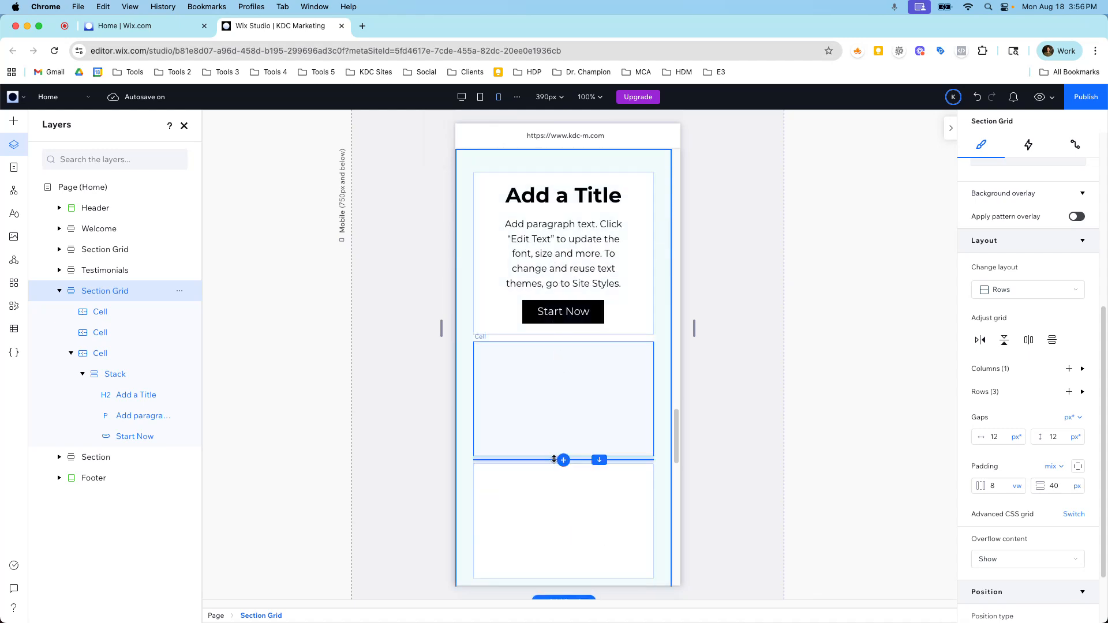
{"action": "mouse_move", "coordinate": [562, 460]}
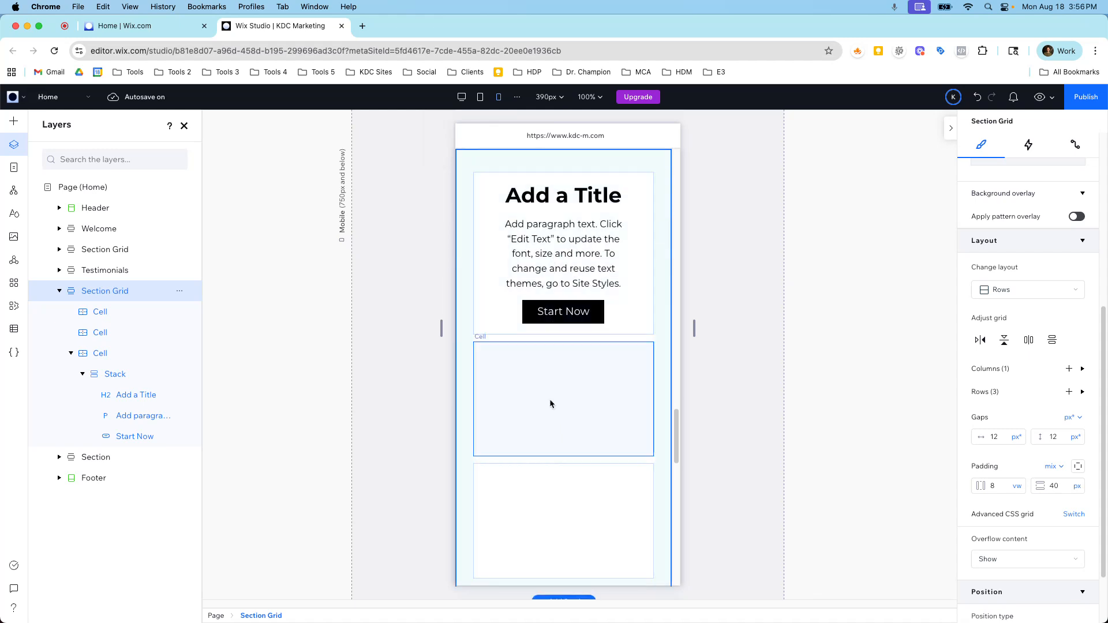
{"action": "scroll", "coordinate": [549, 401], "scroll_direction": "down", "scroll_amount": 3}
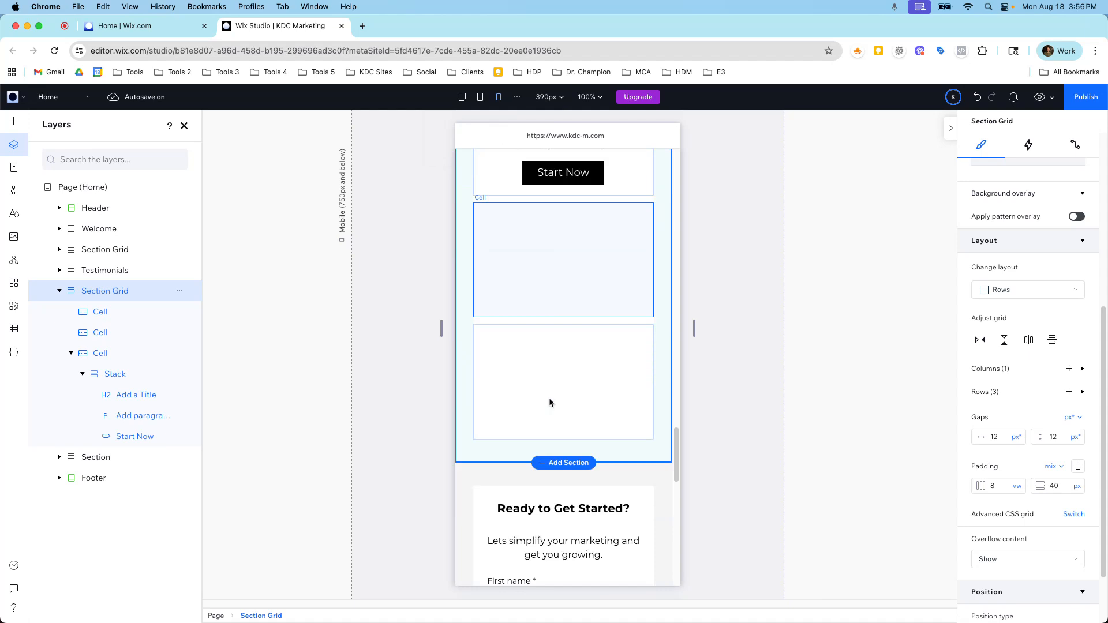
{"action": "scroll", "coordinate": [548, 401], "scroll_direction": "up", "scroll_amount": 5}
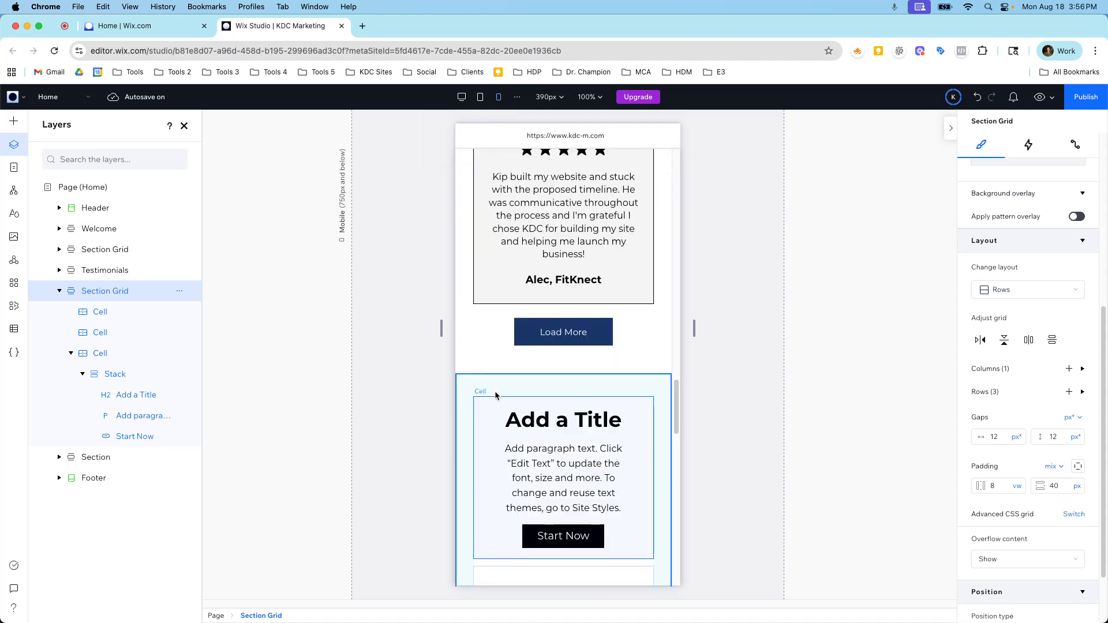
{"action": "scroll", "coordinate": [495, 395], "scroll_direction": "down", "scroll_amount": 4}
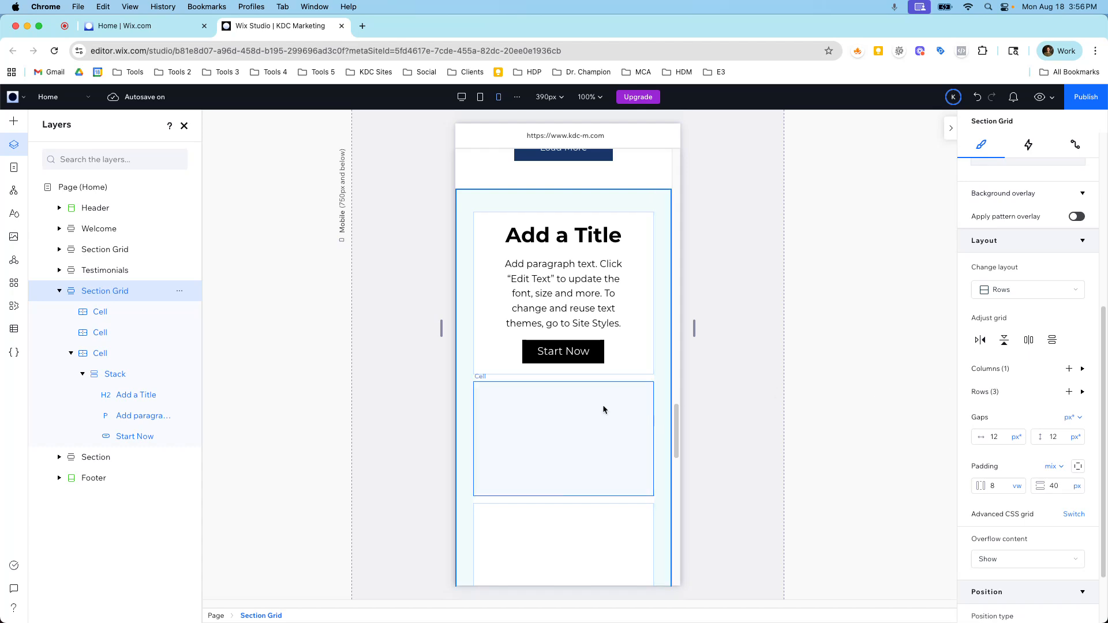
{"action": "scroll", "coordinate": [595, 404], "scroll_direction": "down", "scroll_amount": 3}
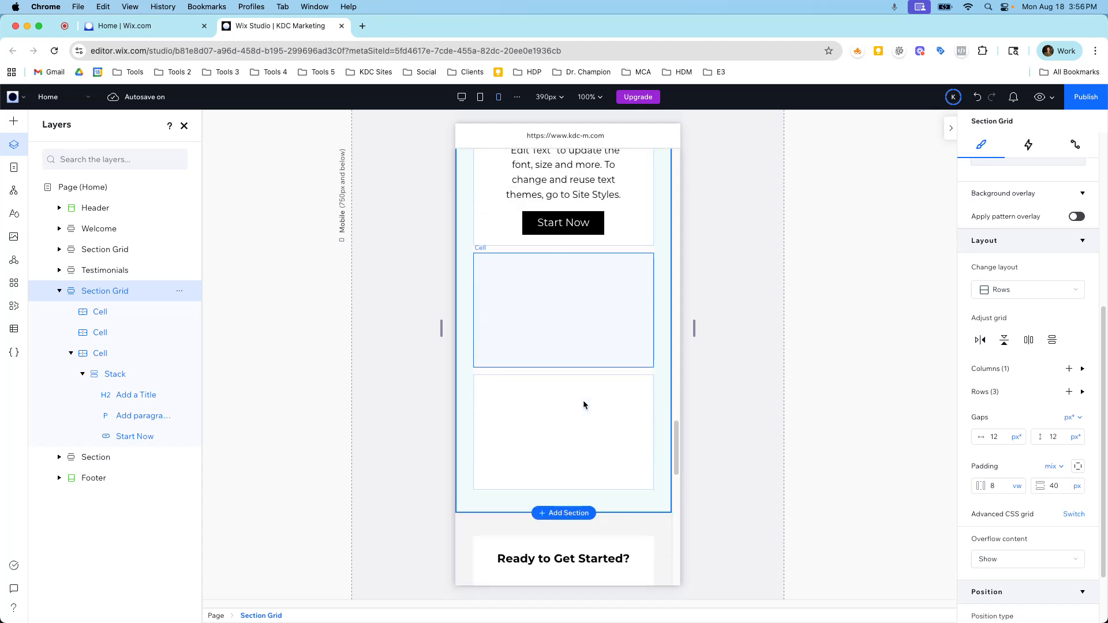
{"action": "left_click", "coordinate": [481, 97]}
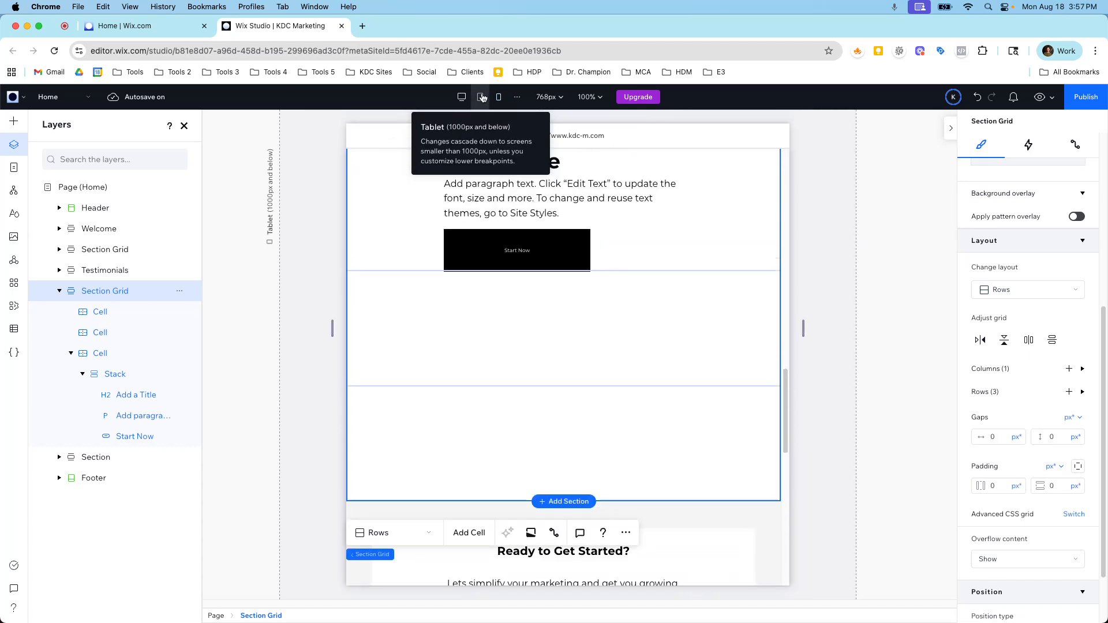
{"action": "left_click", "coordinate": [59, 292]}
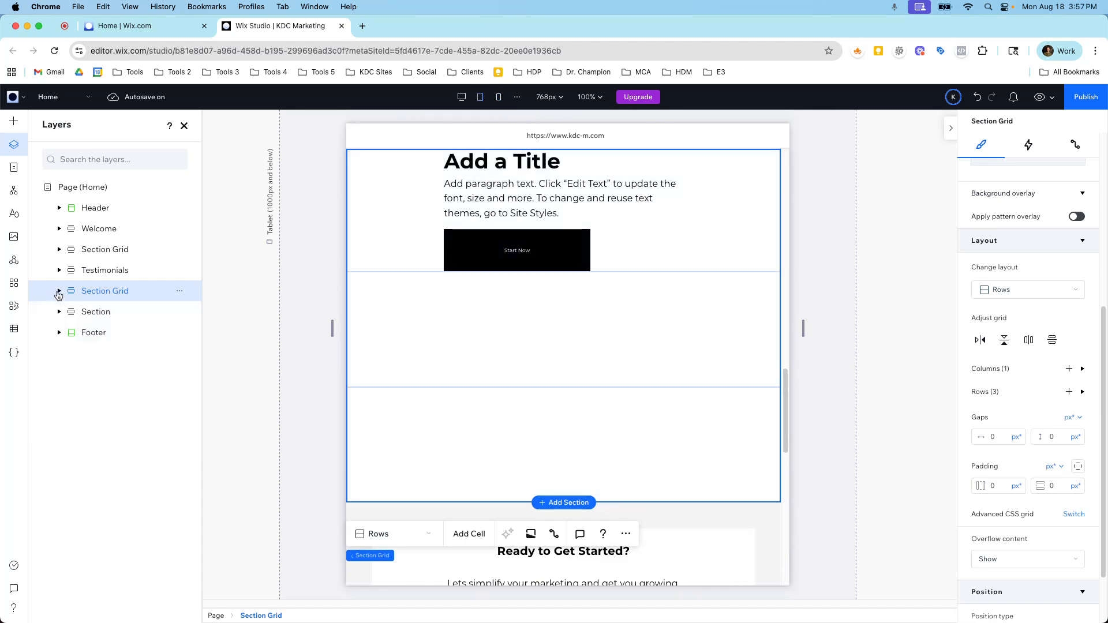
{"action": "left_click", "coordinate": [462, 97]}
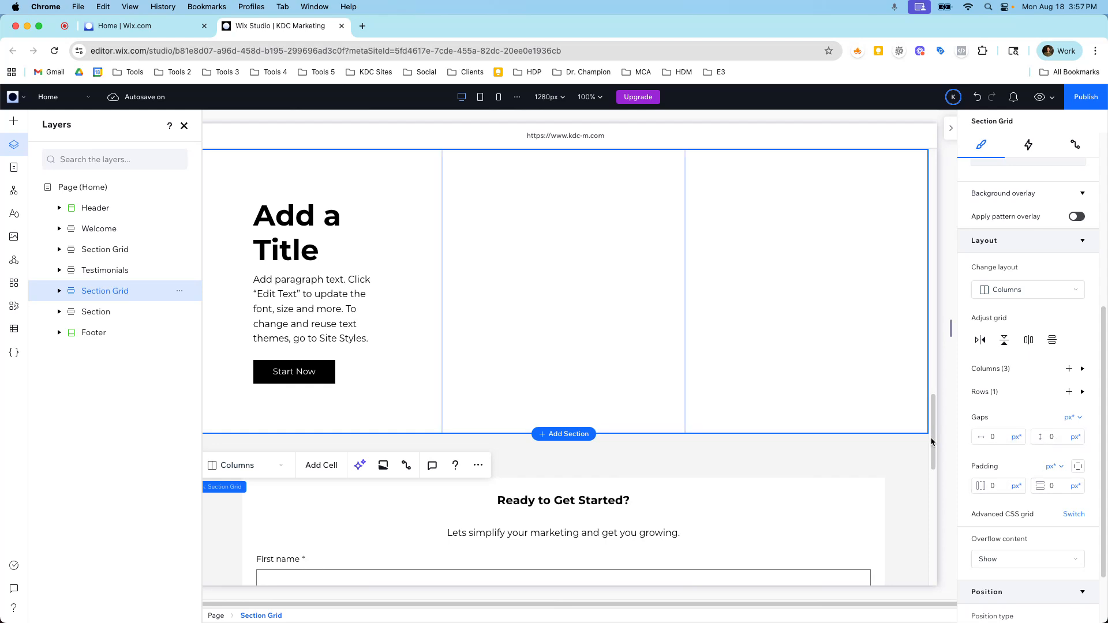
Examine which layer entries match the section grid's empty third cell and its stack cell, ending with the whole grid selected.
{"action": "left_click", "coordinate": [58, 292]}
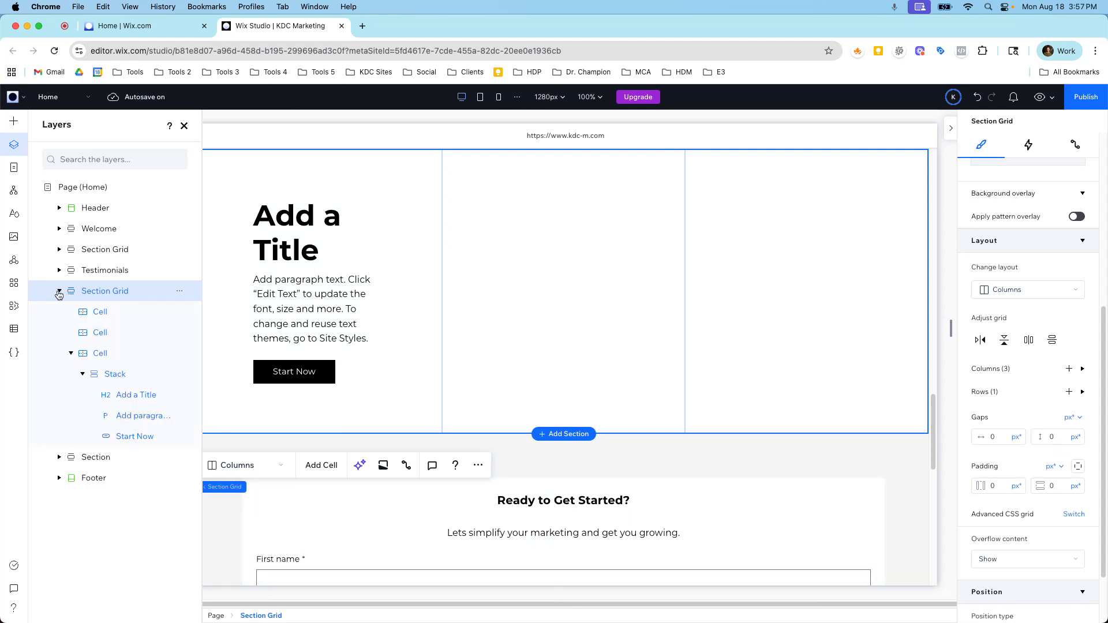
{"action": "left_click", "coordinate": [120, 318]}
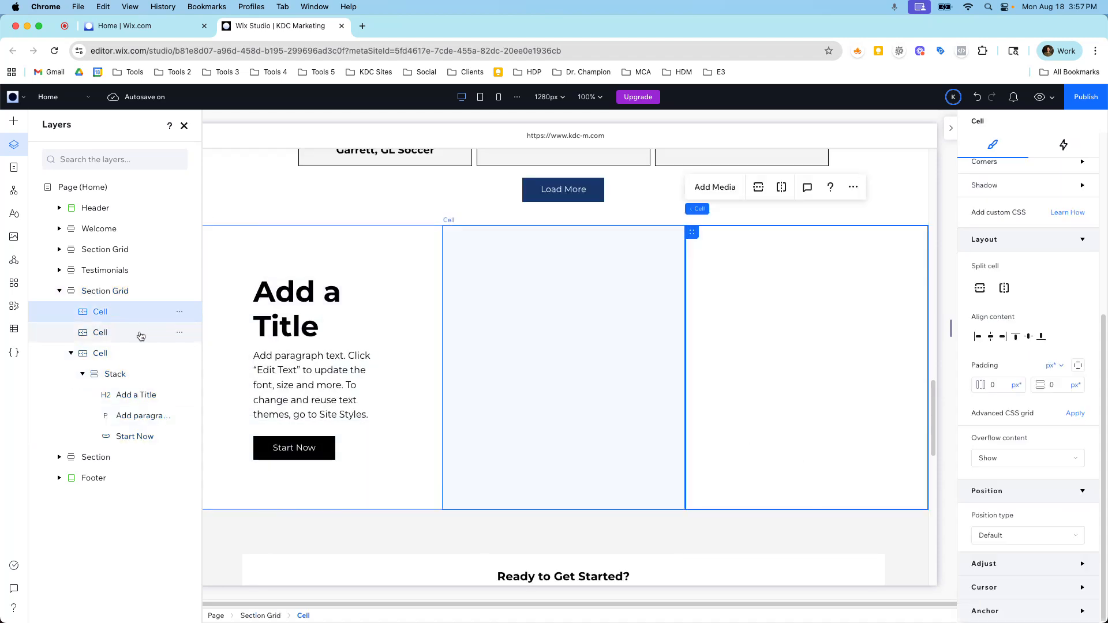
{"action": "left_click", "coordinate": [101, 353]}
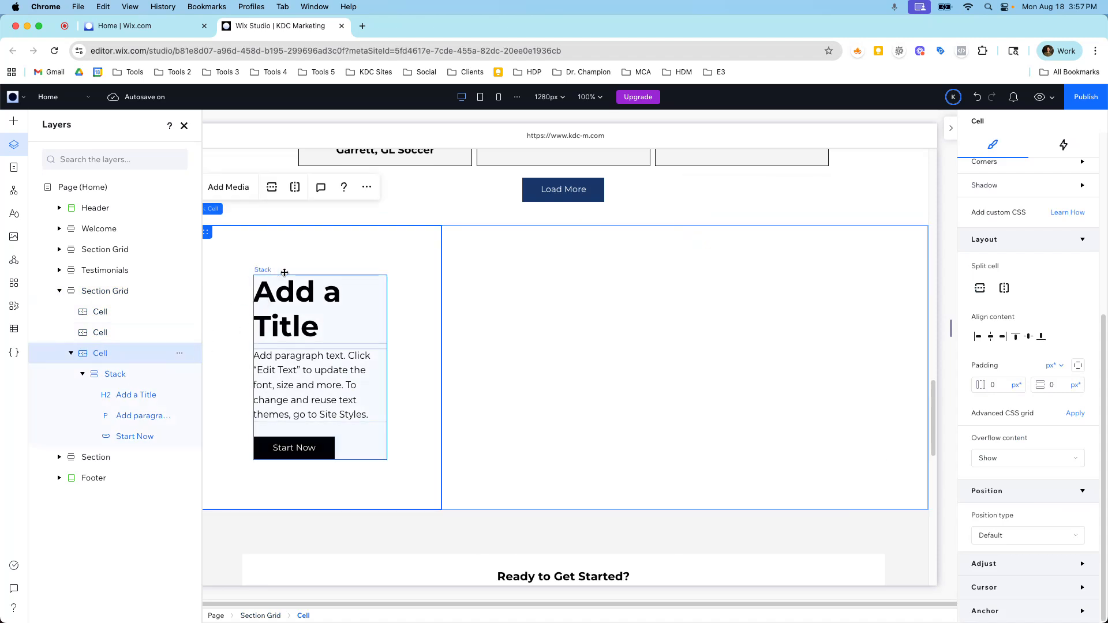
{"action": "left_click", "coordinate": [106, 291]}
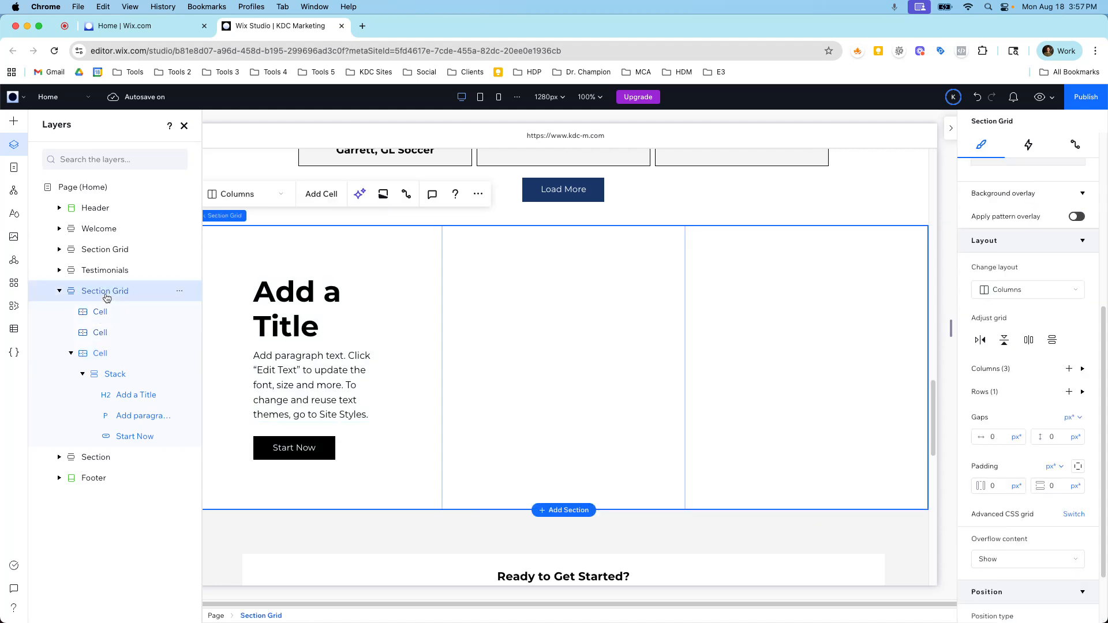